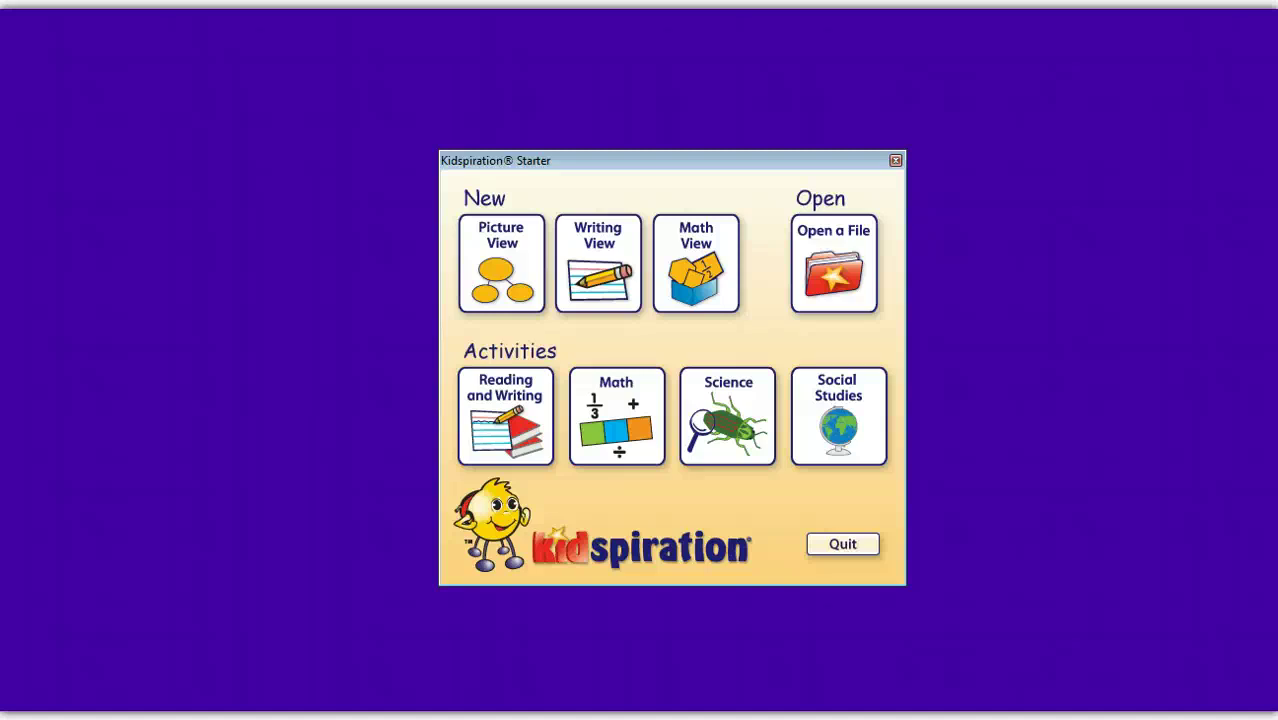
Step: Start a new diagram in Picture View
{"action": "left_click", "coordinate": [505, 279]}
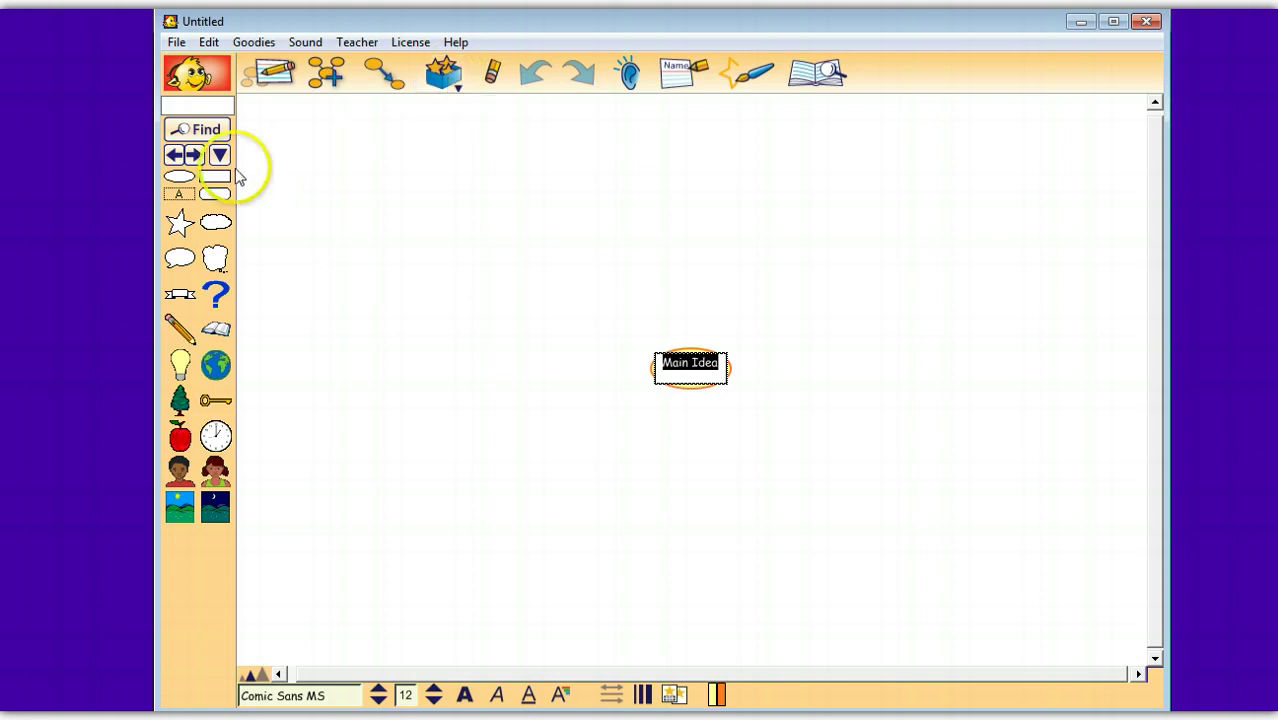
{"action": "left_click", "coordinate": [215, 222]}
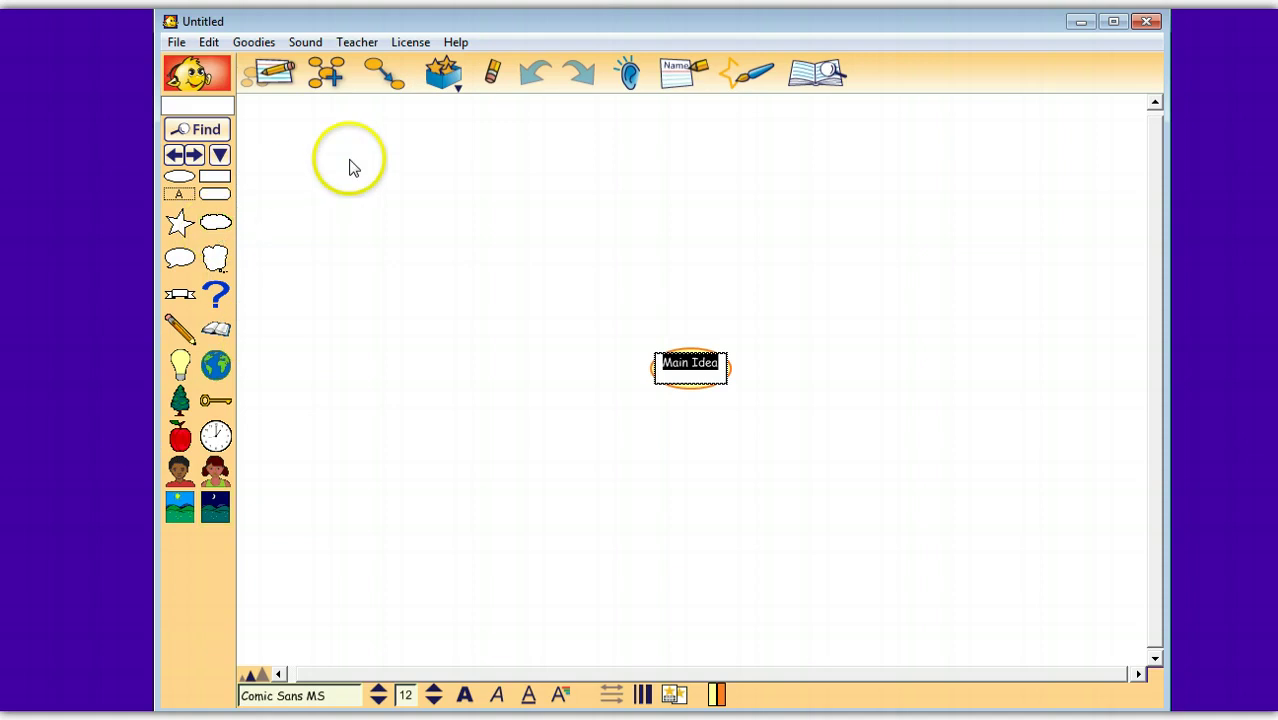
Step: Try the circle, rectangle, rounded rectangle and bucket SuperGroupers around the Main Idea symbol
{"action": "left_click", "coordinate": [448, 88]}
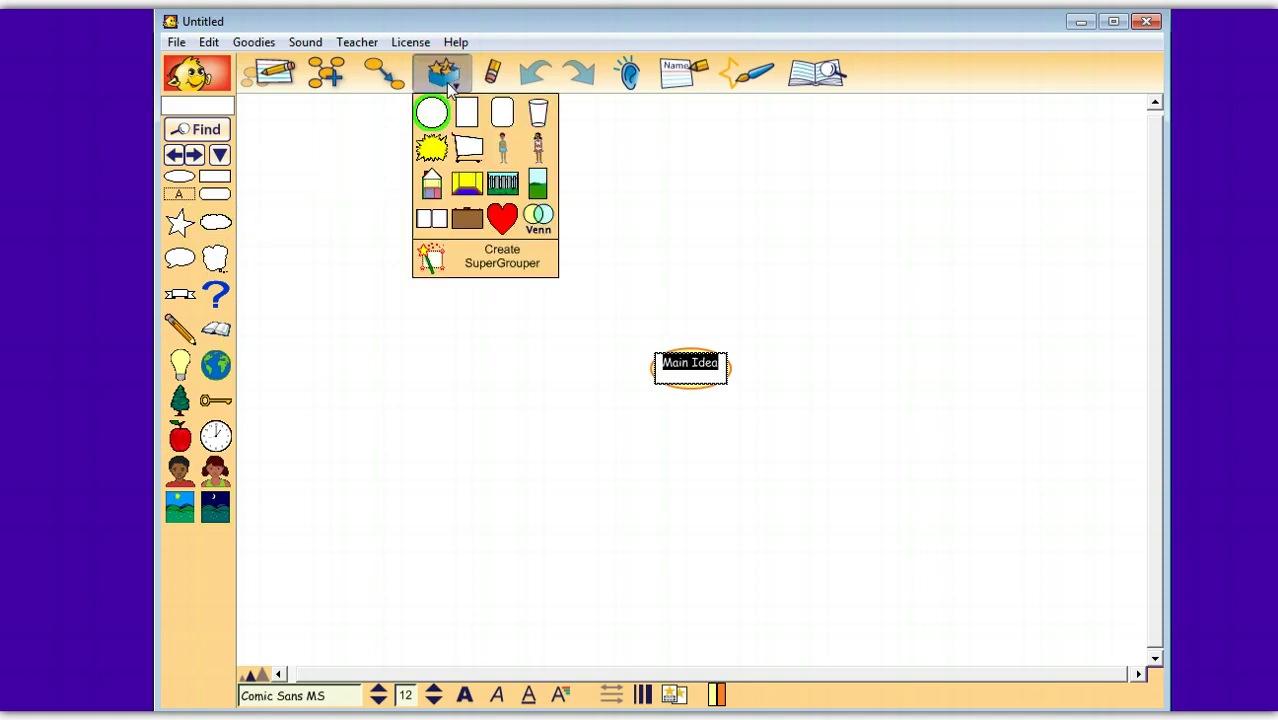
{"action": "left_click", "coordinate": [432, 112]}
{"action": "left_click", "coordinate": [445, 80]}
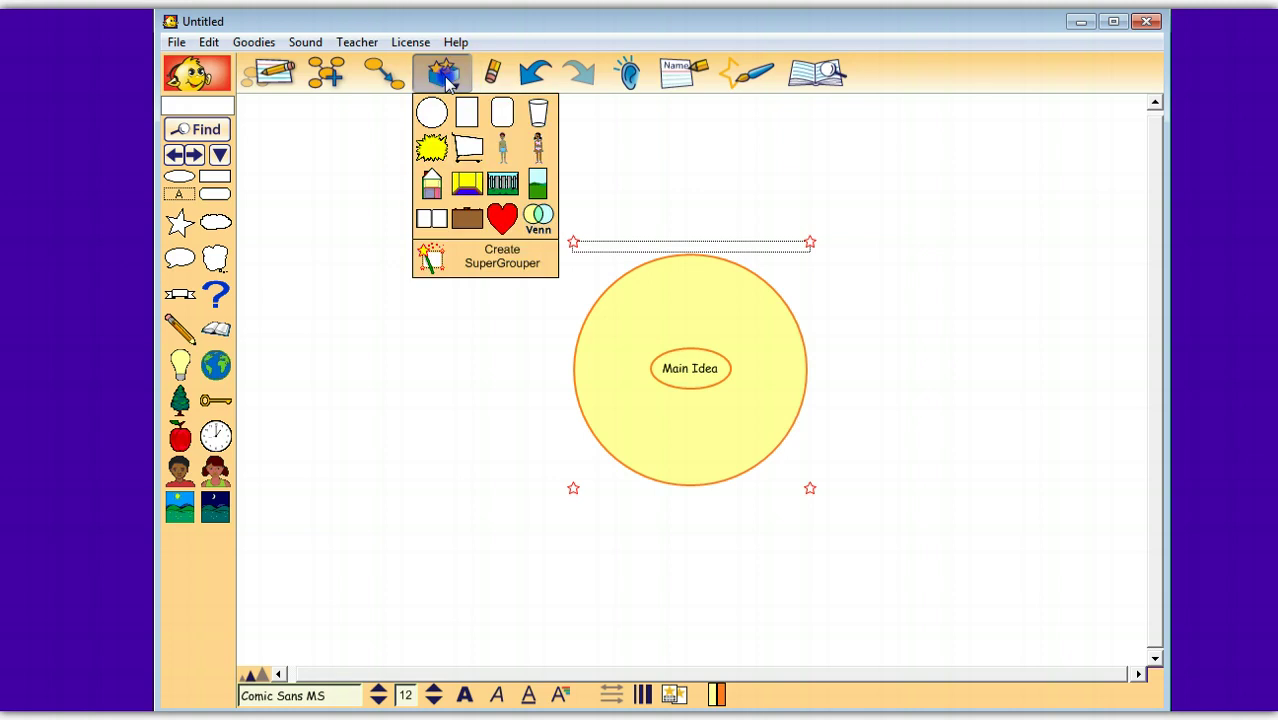
{"action": "left_click", "coordinate": [466, 112]}
{"action": "left_click", "coordinate": [452, 80]}
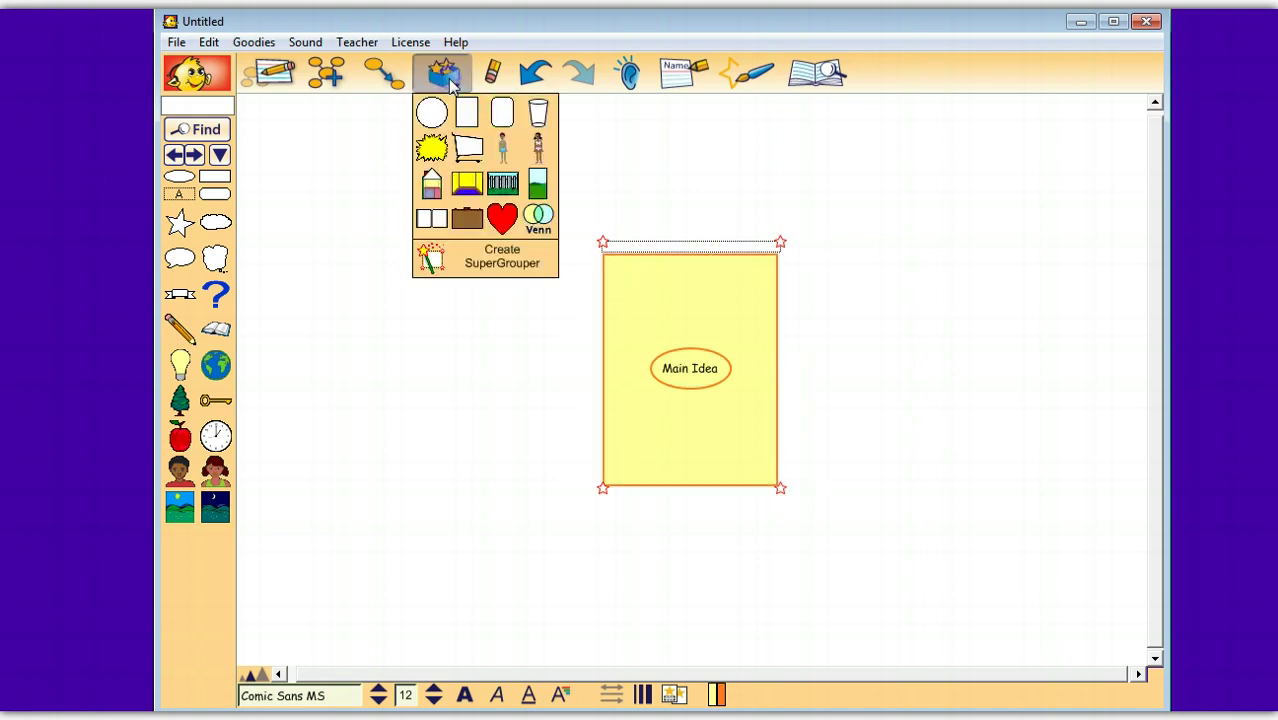
{"action": "left_click", "coordinate": [502, 112]}
{"action": "left_click", "coordinate": [446, 72]}
{"action": "left_click", "coordinate": [538, 112]}
Step: Try the starburst, shopping cart and boy's body SuperGroupers around the Main Idea symbol
{"action": "left_click", "coordinate": [452, 78]}
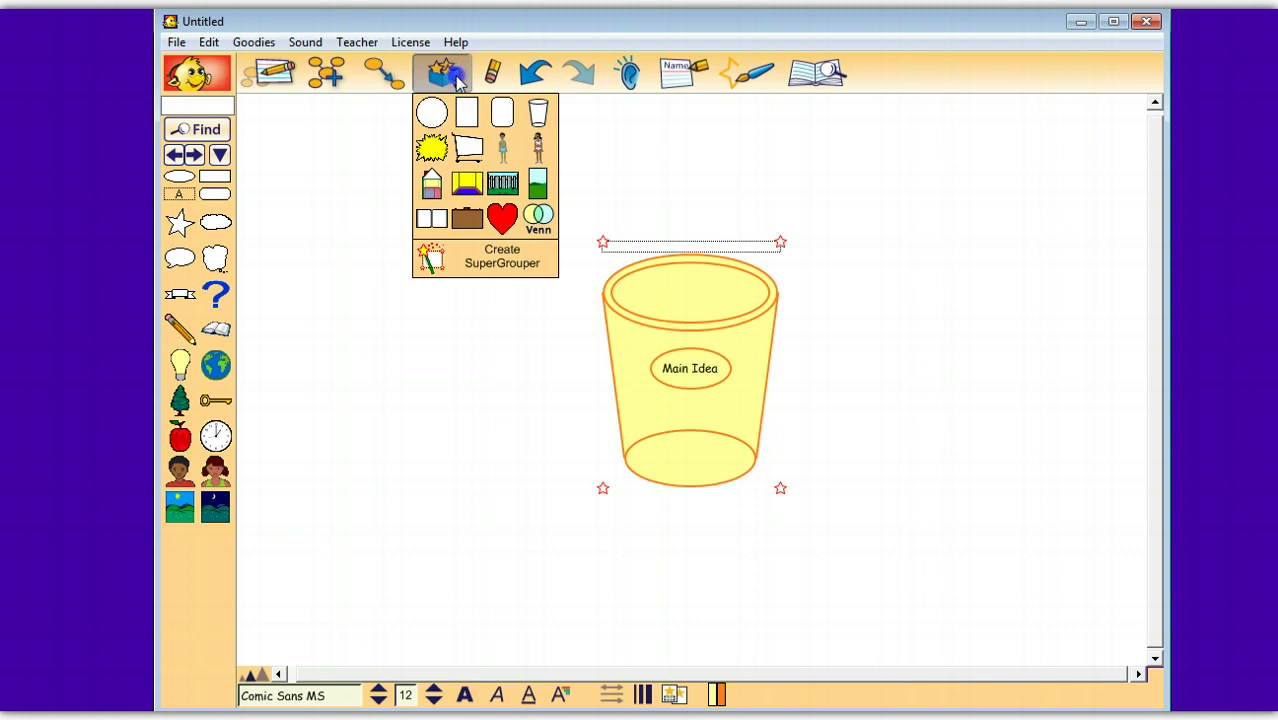
{"action": "left_click", "coordinate": [440, 148]}
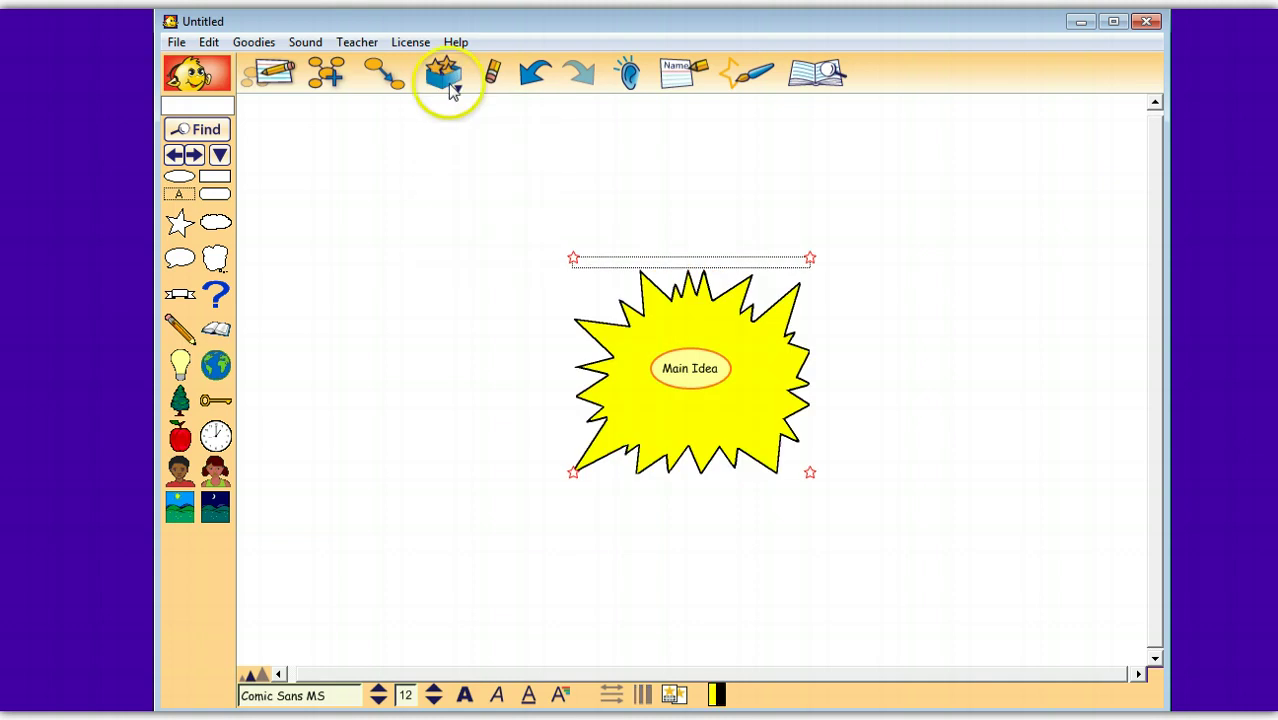
{"action": "left_click", "coordinate": [450, 80]}
{"action": "left_click", "coordinate": [468, 148]}
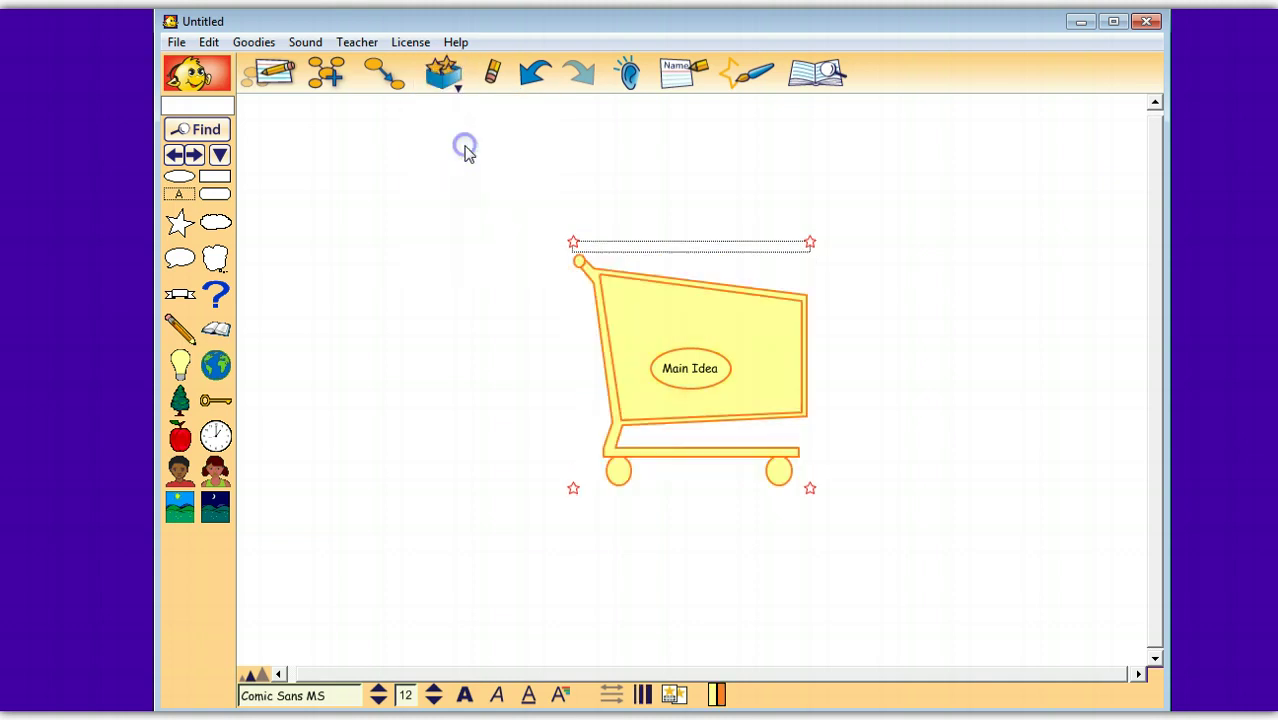
{"action": "left_click", "coordinate": [452, 82]}
{"action": "left_click", "coordinate": [505, 158]}
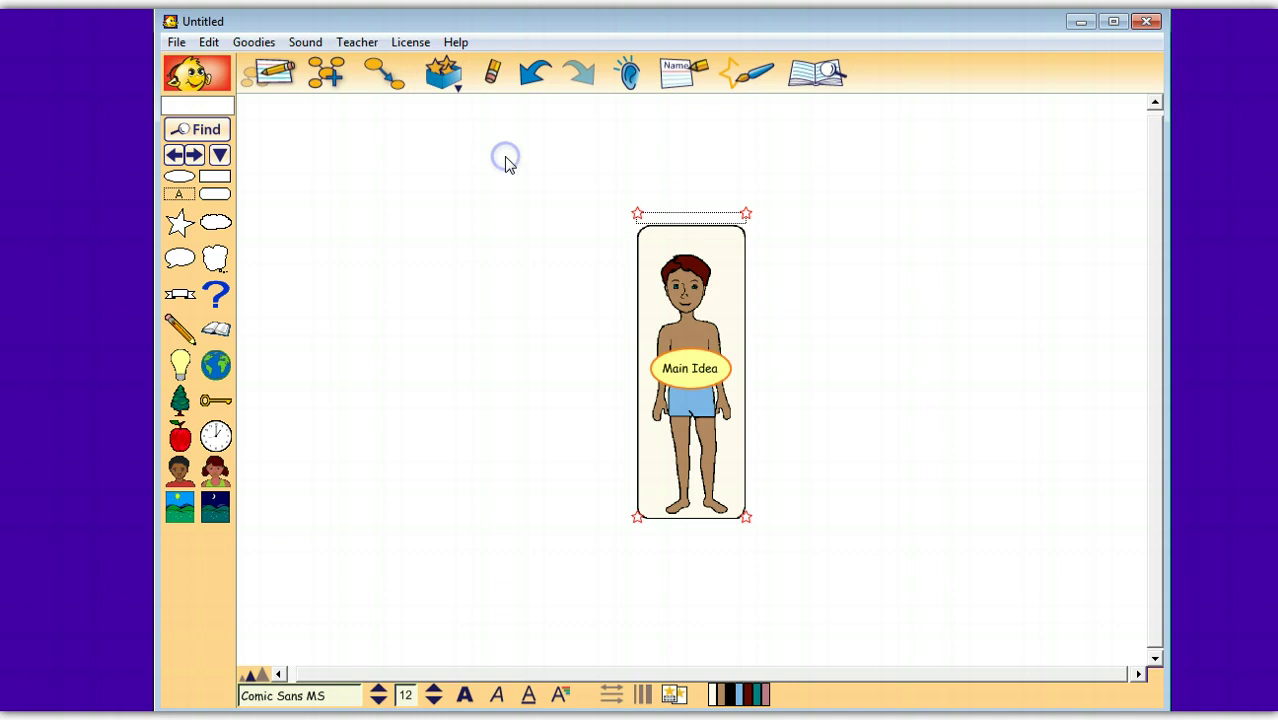
Step: Try the house, empty room, fenced yard and landscape SuperGroupers around the Main Idea symbol
{"action": "left_click", "coordinate": [452, 78]}
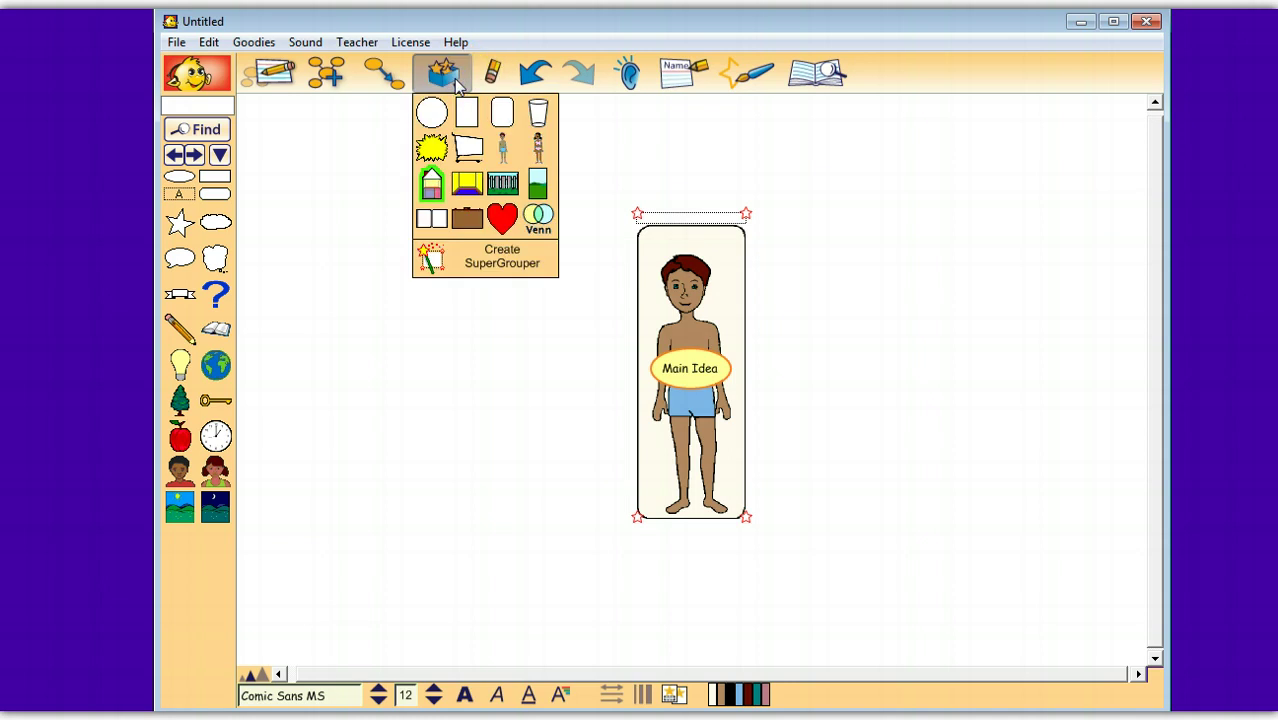
{"action": "left_click", "coordinate": [435, 182]}
{"action": "left_click", "coordinate": [452, 80]}
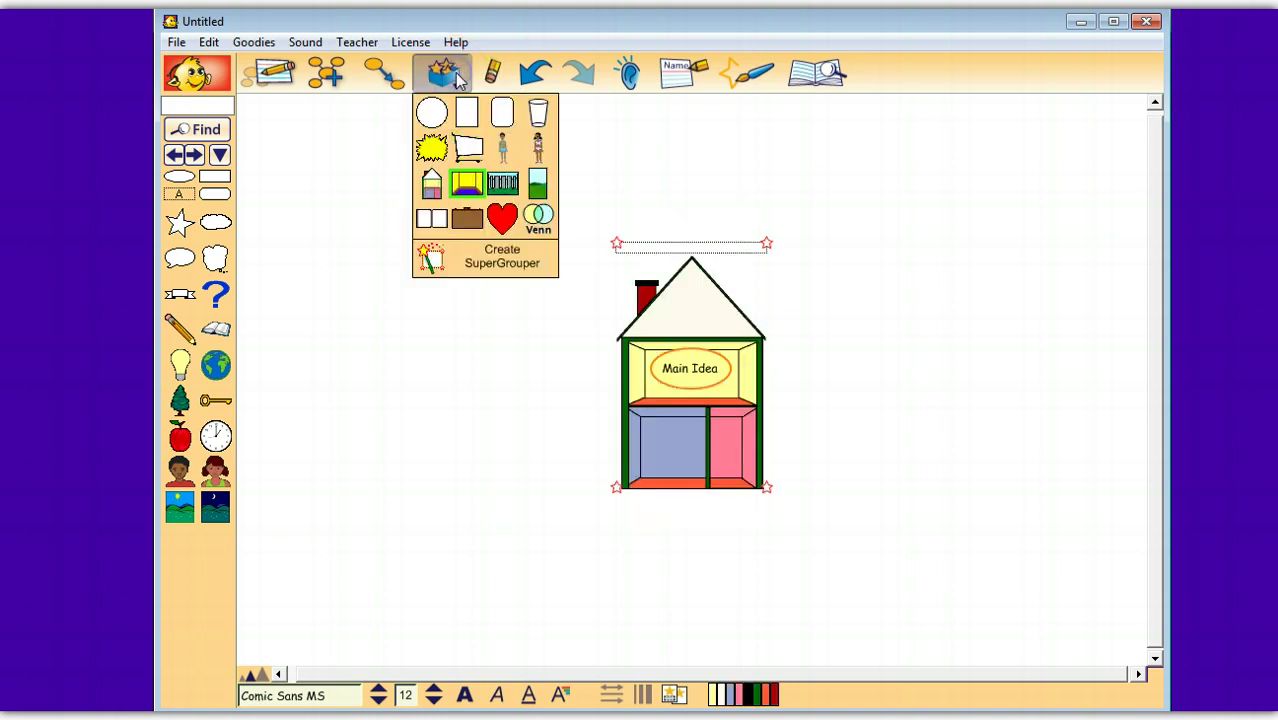
{"action": "left_click", "coordinate": [456, 146]}
{"action": "left_click", "coordinate": [446, 88]}
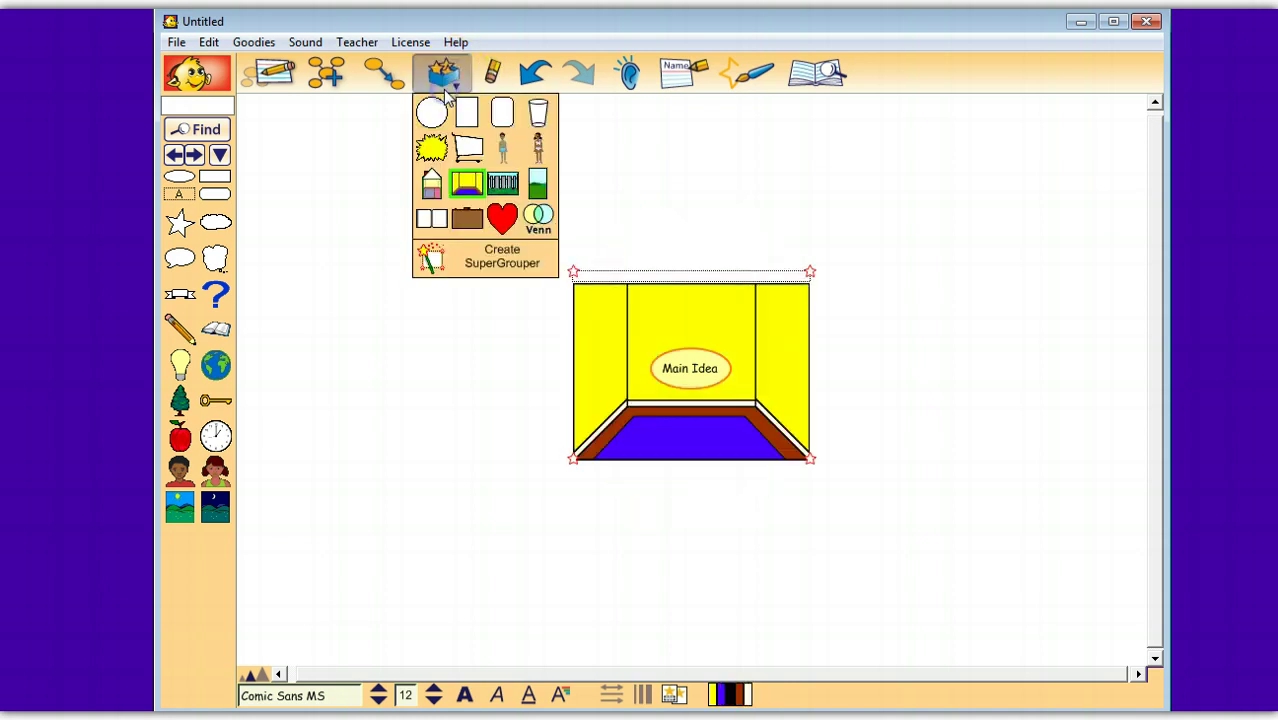
{"action": "left_click", "coordinate": [502, 182]}
{"action": "left_click", "coordinate": [449, 84]}
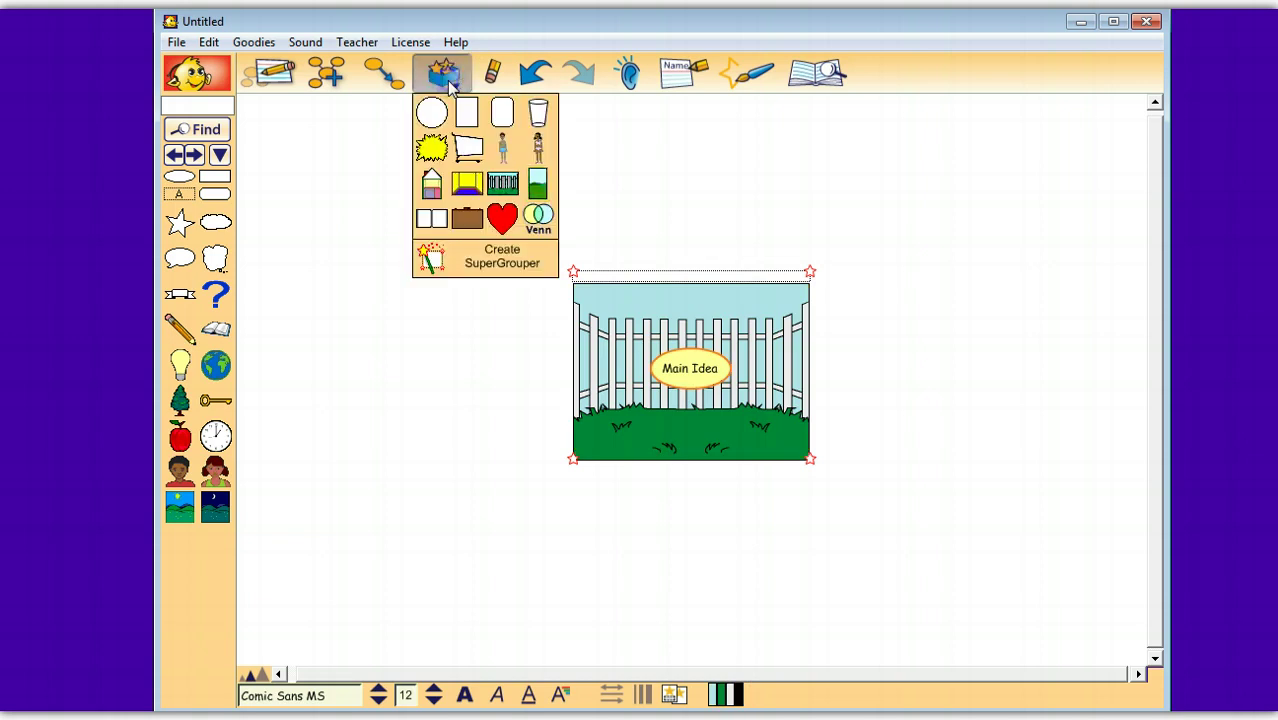
{"action": "left_click", "coordinate": [537, 184]}
Step: Try the open book, suitcase and heart SuperGroupers around the Main Idea symbol
{"action": "left_click", "coordinate": [447, 72]}
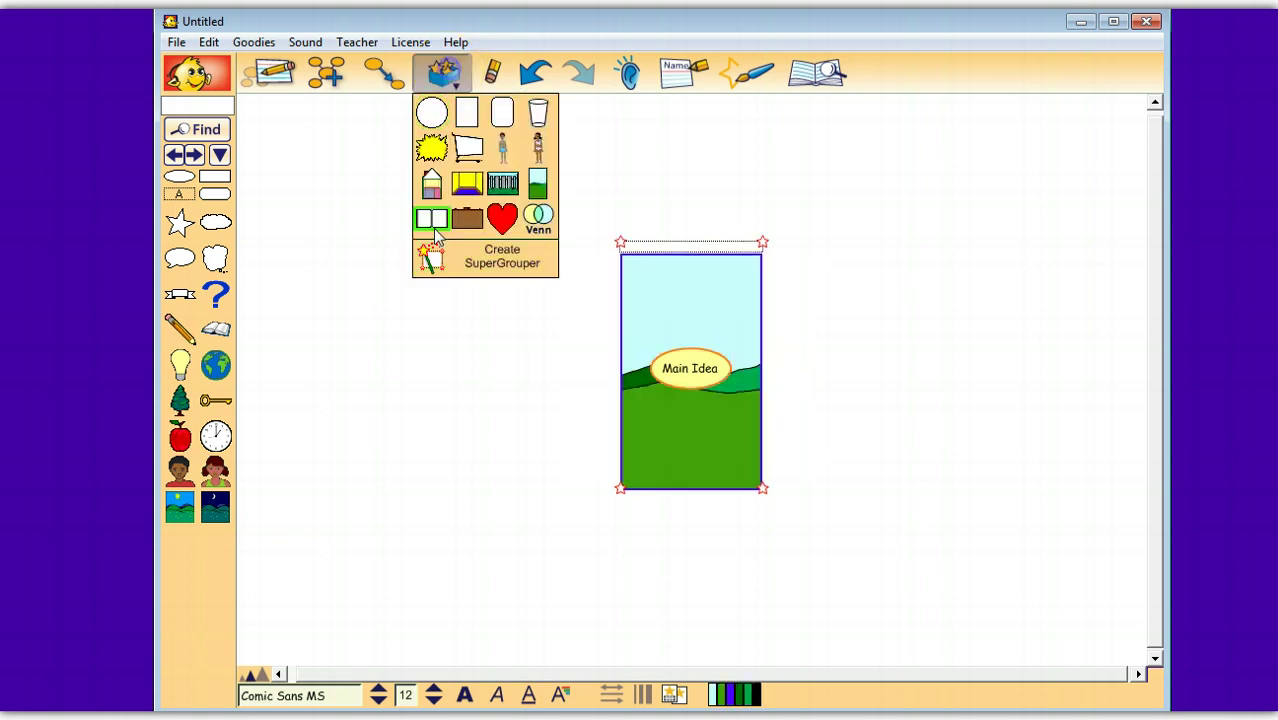
{"action": "left_click", "coordinate": [431, 218]}
{"action": "left_click", "coordinate": [443, 73]}
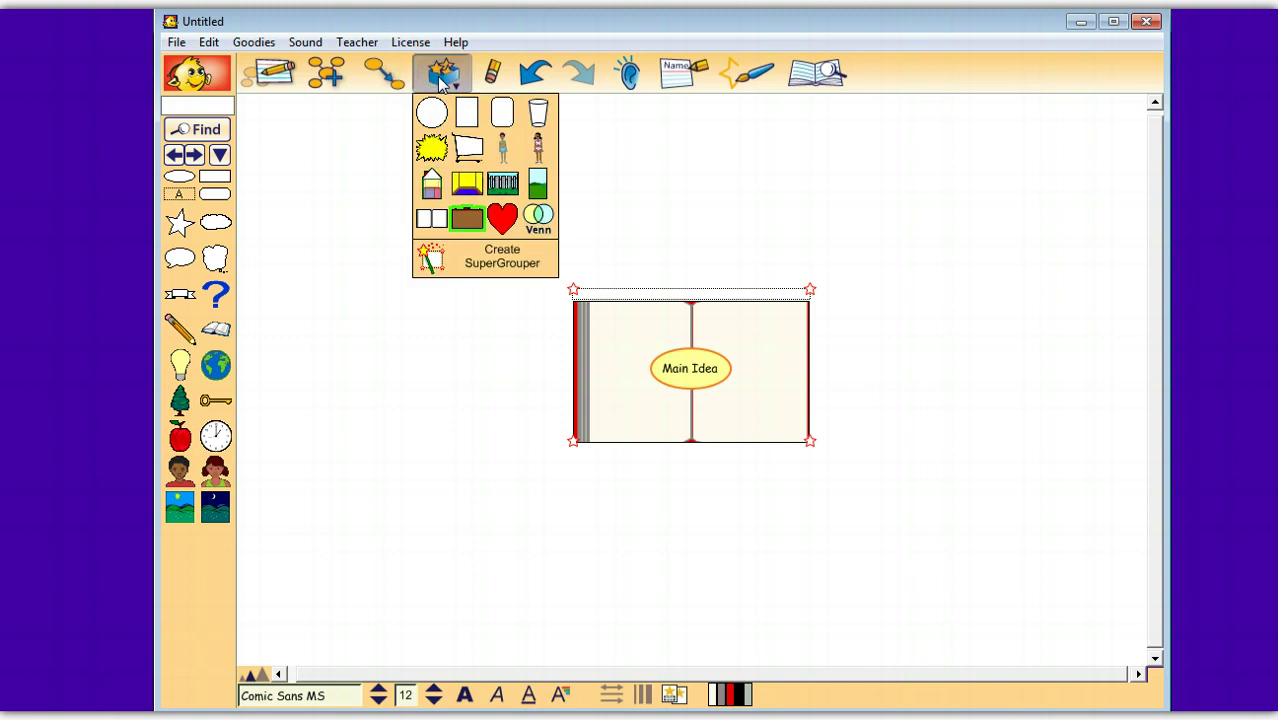
{"action": "left_click", "coordinate": [467, 218]}
{"action": "left_click", "coordinate": [445, 72]}
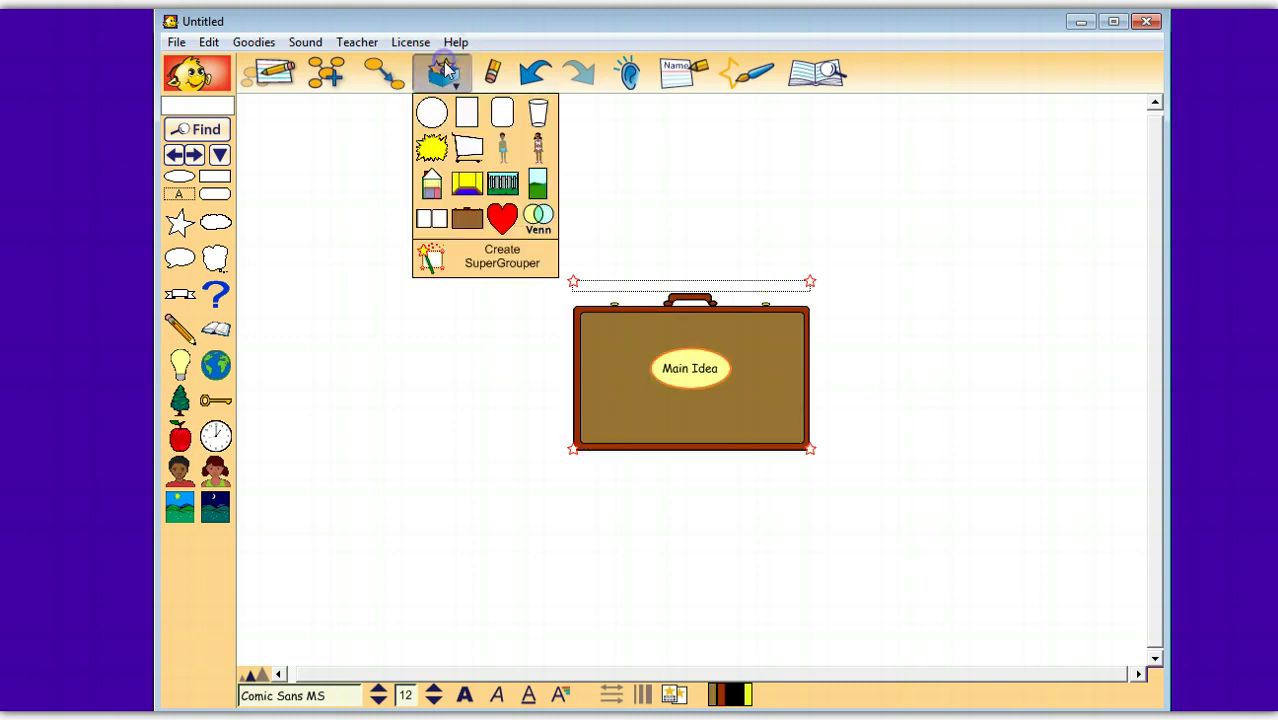
{"action": "left_click", "coordinate": [503, 220]}
Step: Insert the Venn diagram SuperGrouper around the Main Idea symbol and place the Earth and clock symbols in Group A
{"action": "left_click", "coordinate": [443, 74]}
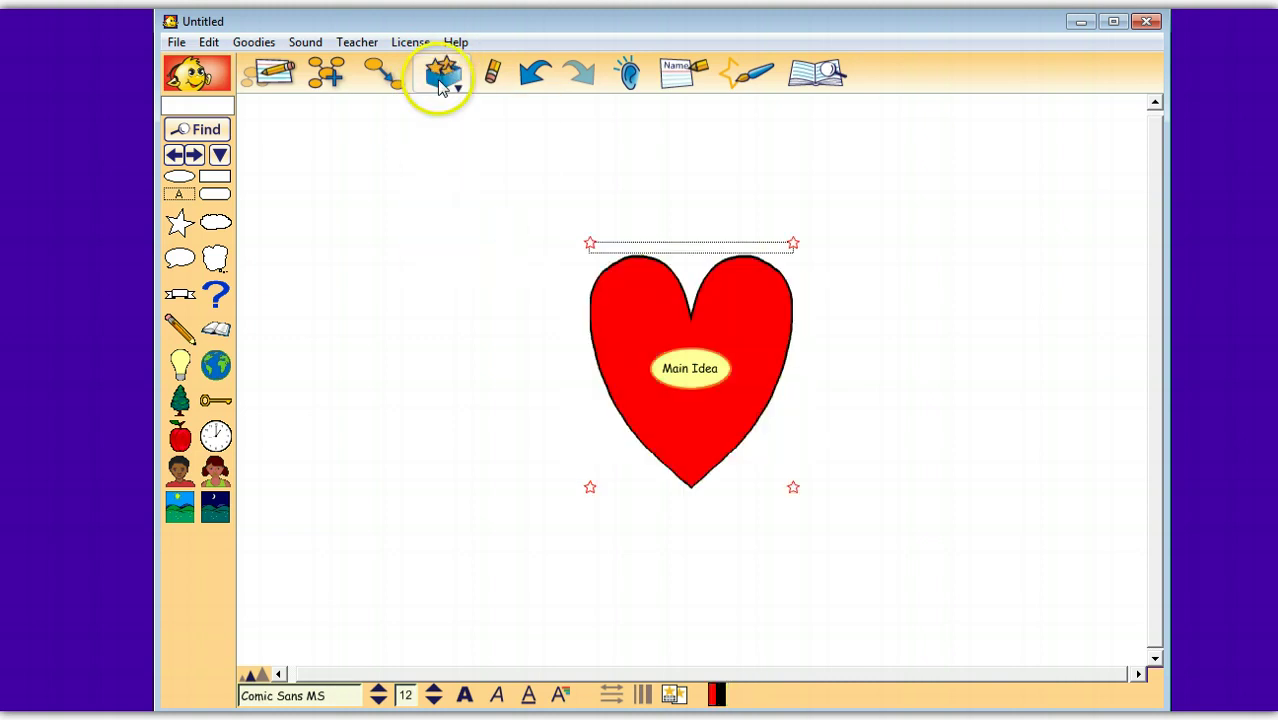
{"action": "left_click", "coordinate": [534, 217]}
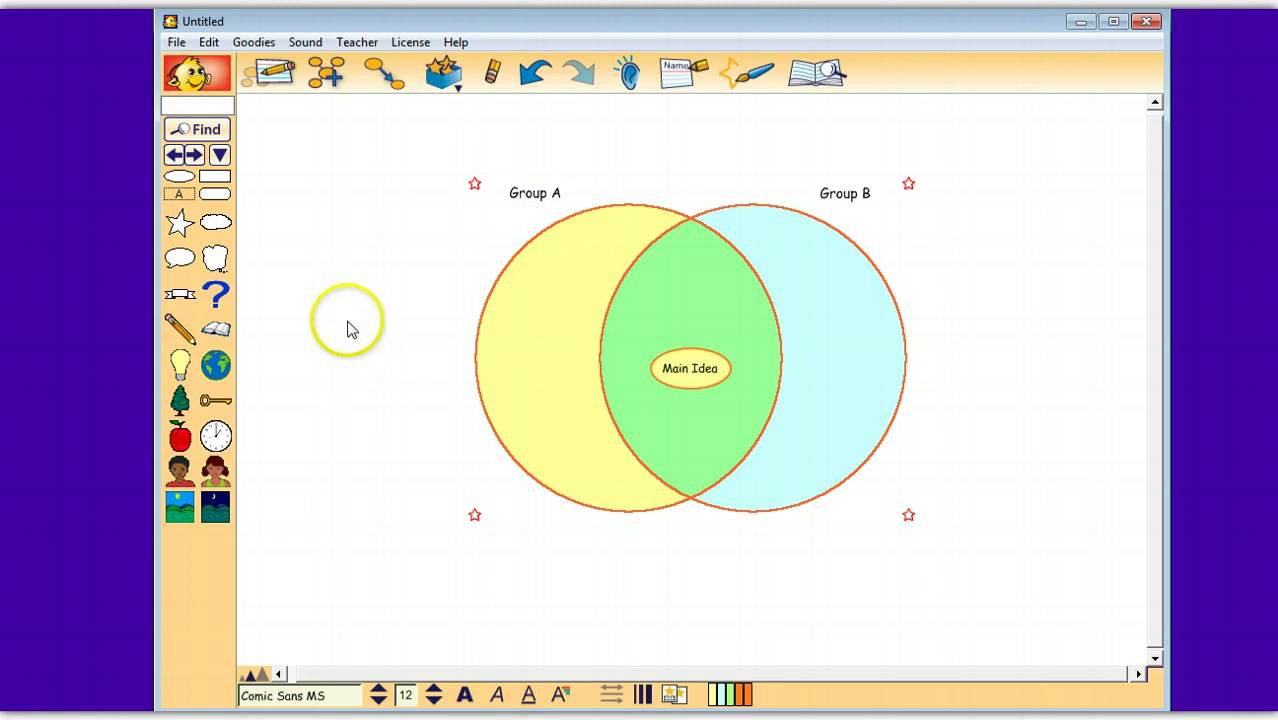
{"action": "left_click", "coordinate": [252, 358]}
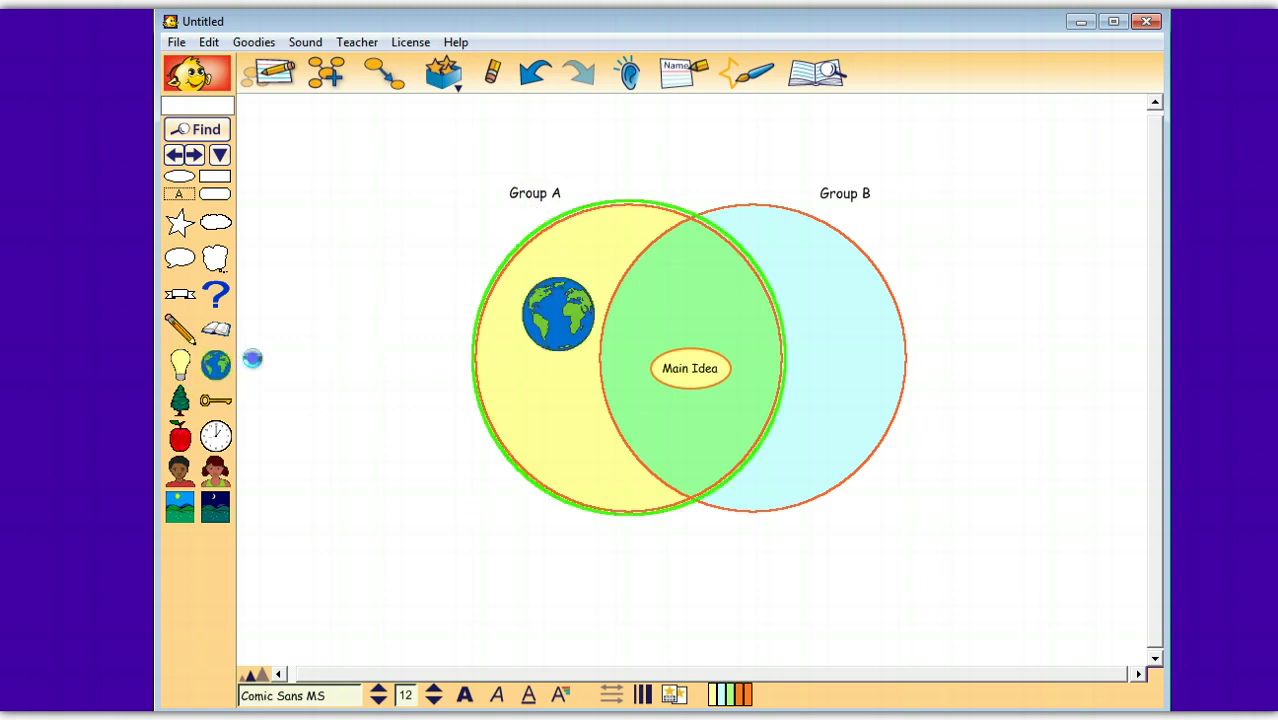
{"action": "left_click", "coordinate": [216, 436]}
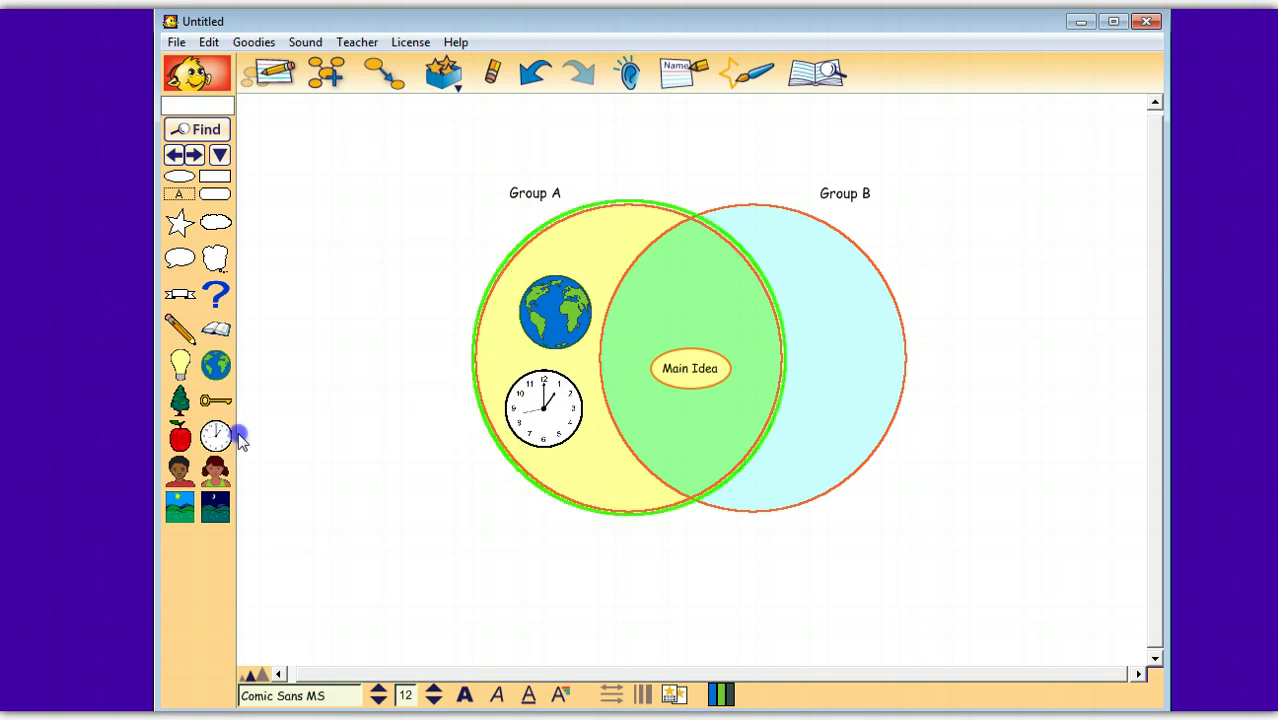
Step: Place an apple in the overlap of the Venn diagram, and an open book and a light bulb in Group B
{"action": "left_click", "coordinate": [187, 449]}
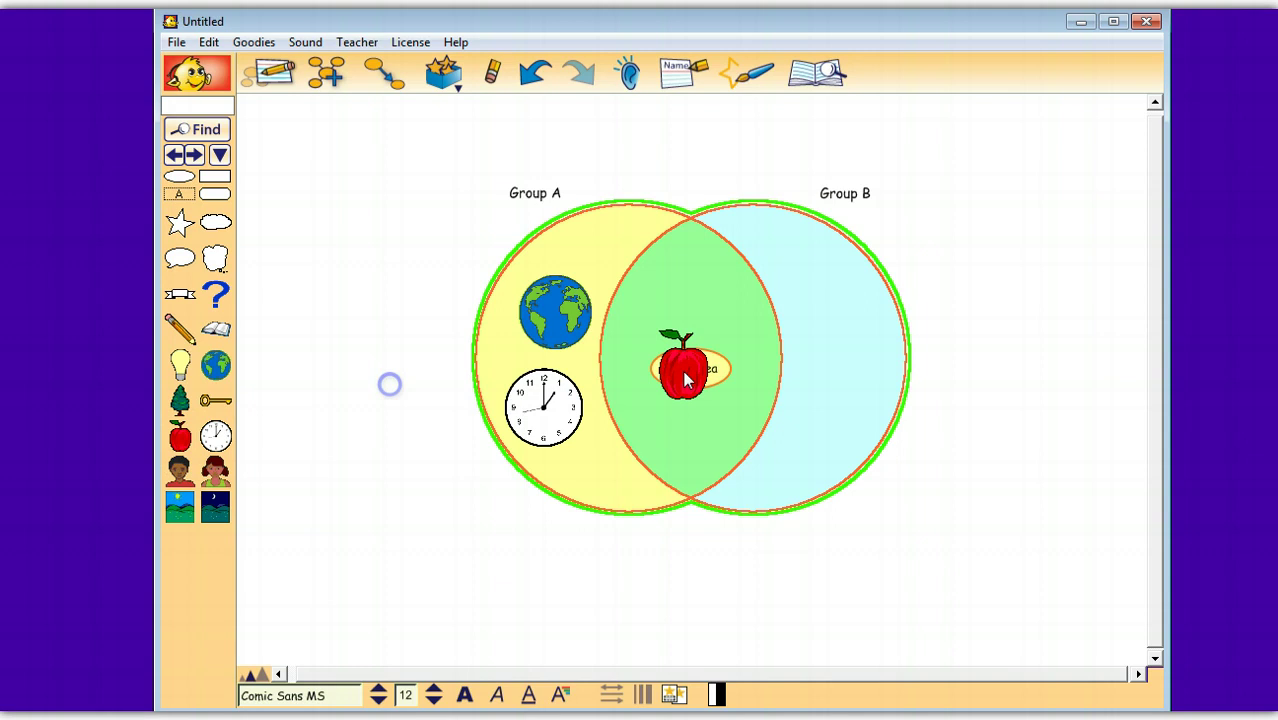
{"action": "left_click", "coordinate": [180, 402]}
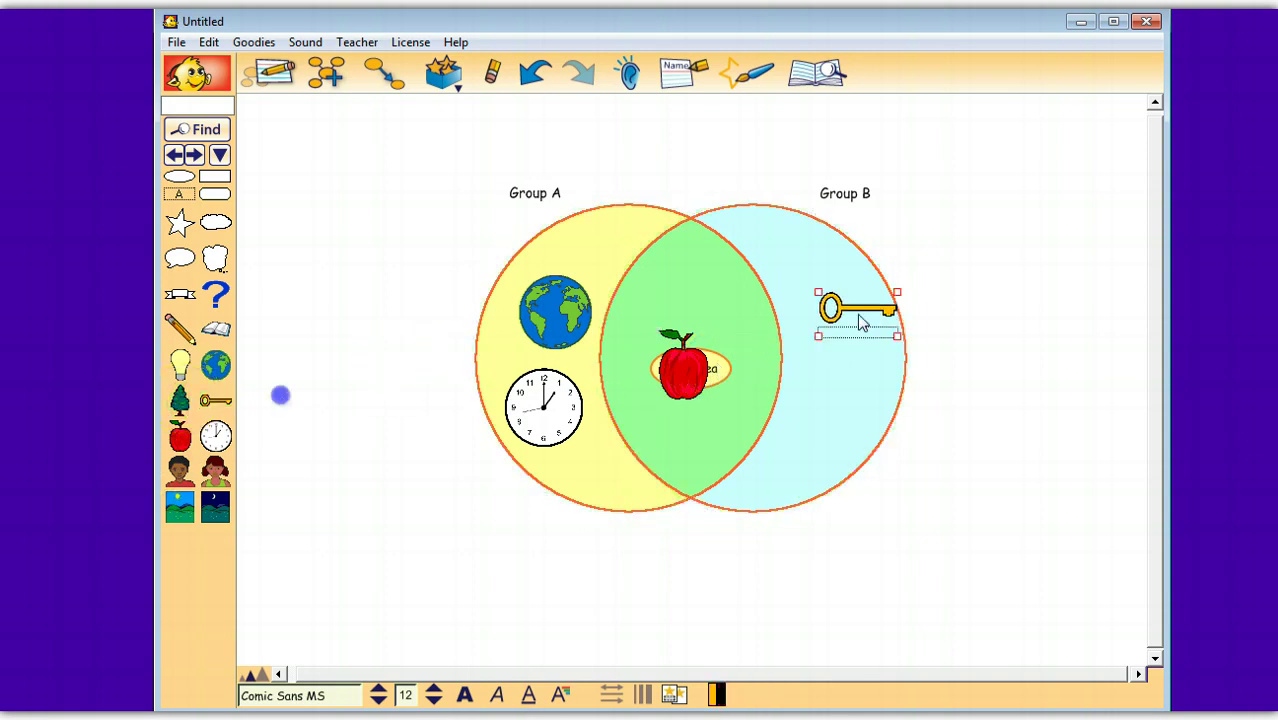
{"action": "left_click", "coordinate": [180, 437]}
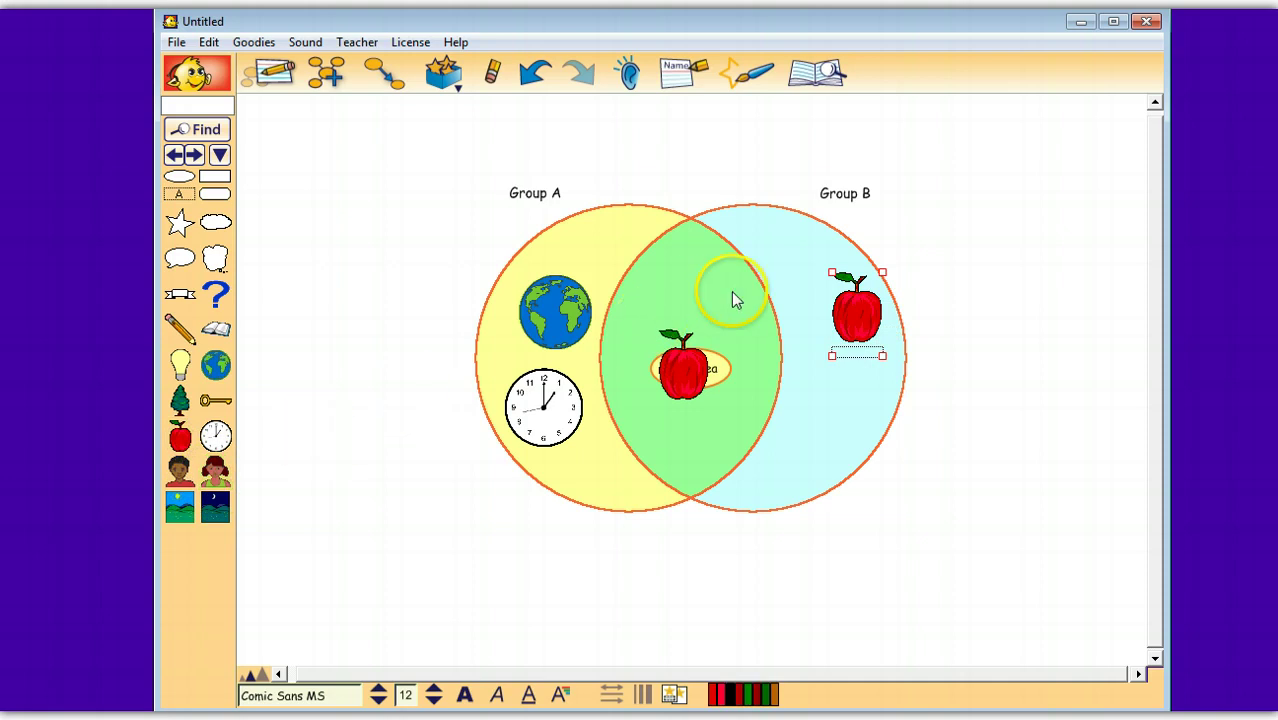
{"action": "left_click", "coordinate": [215, 329]}
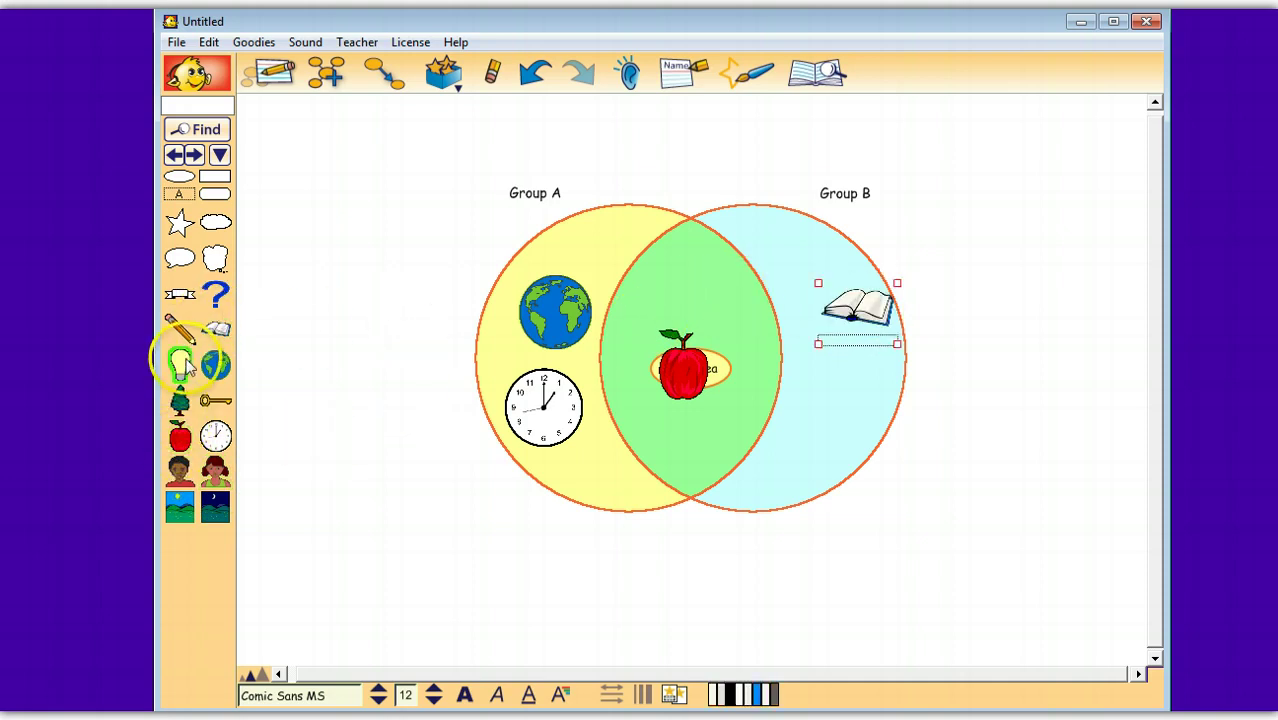
{"action": "left_click_drag", "start_coordinate": [180, 365], "coordinate": [250, 372]}
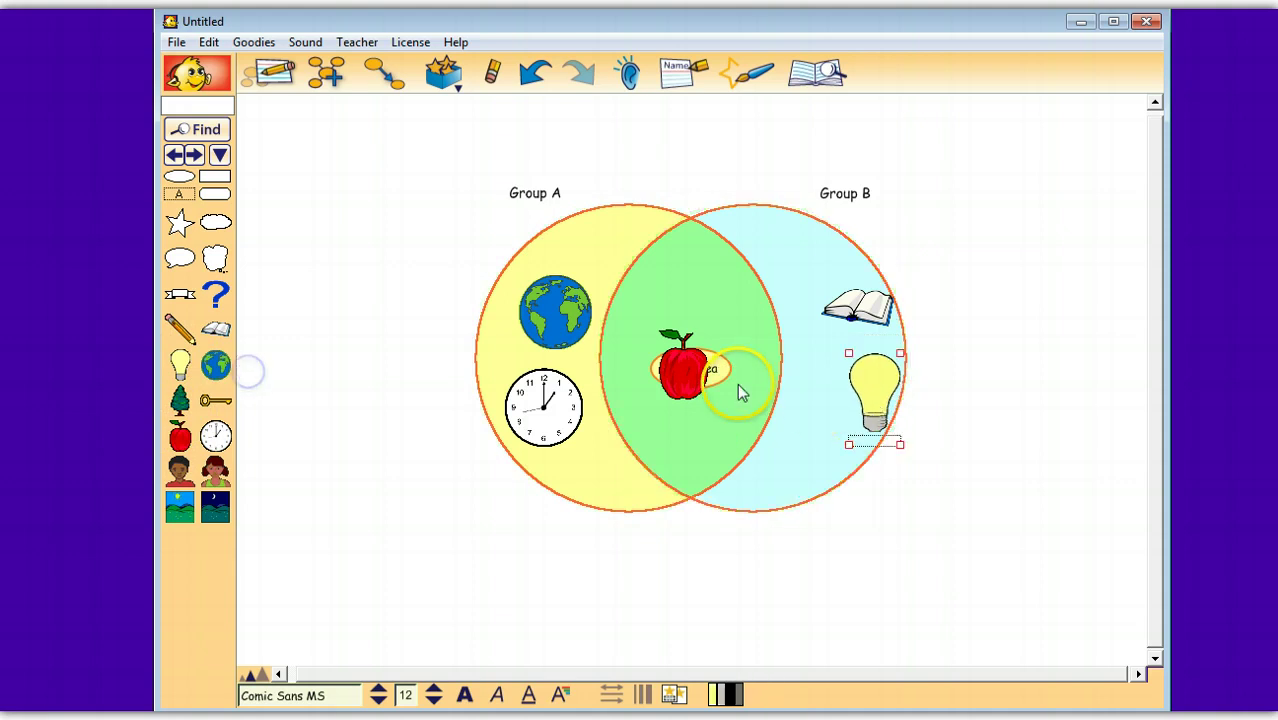
{"action": "left_click_drag", "start_coordinate": [868, 393], "coordinate": [858, 391]}
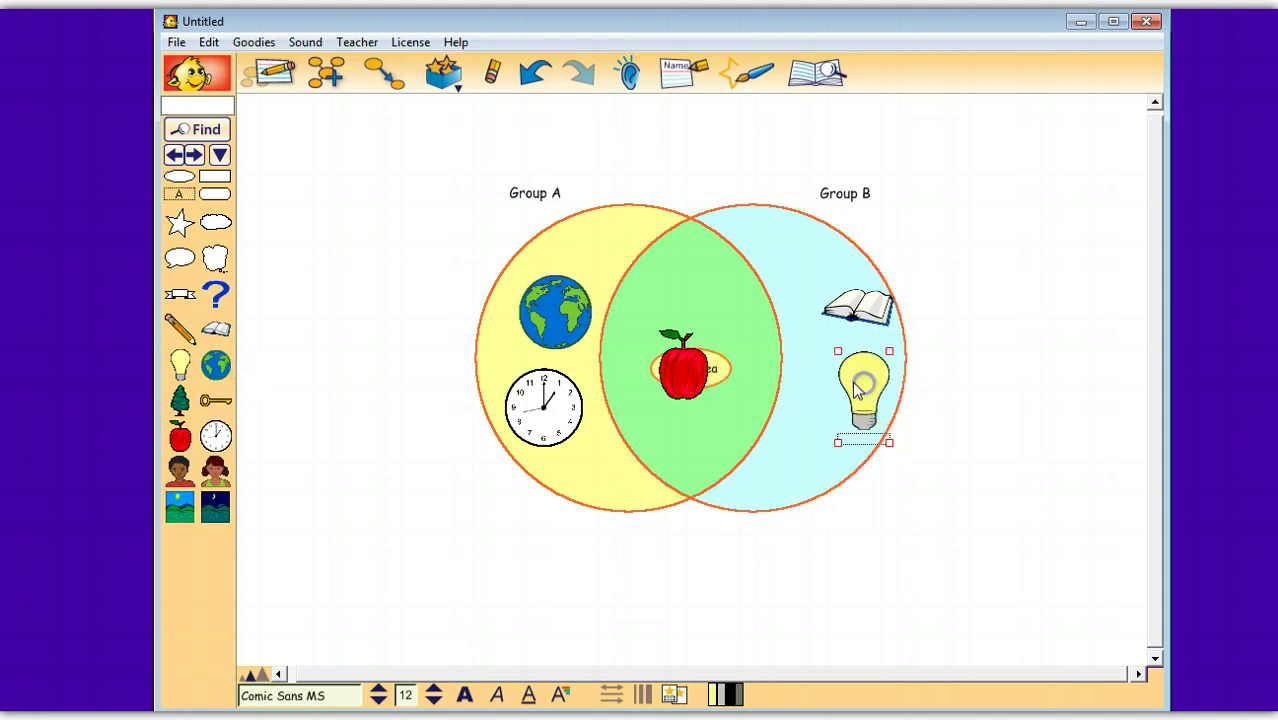
Step: Switch the Venn diagram to Writing View and review its outline from Group A onward
{"action": "left_click", "coordinate": [281, 72]}
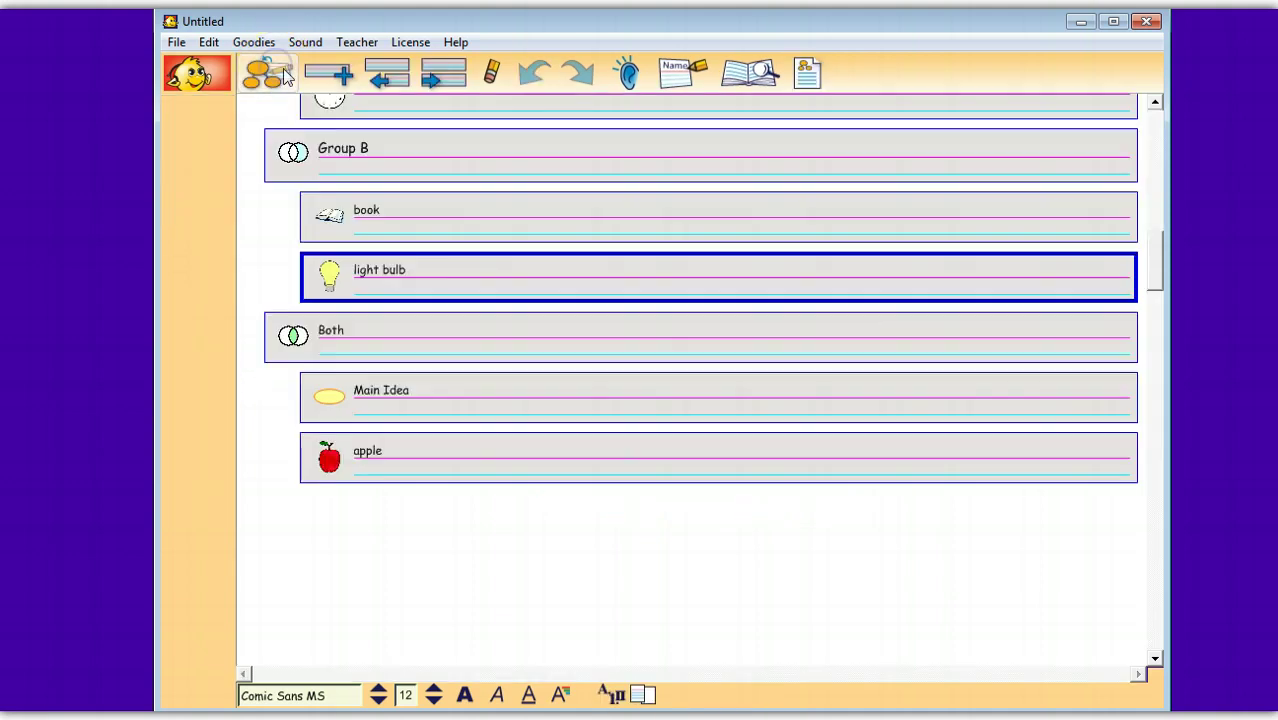
{"action": "left_click_drag", "start_coordinate": [1160, 270], "coordinate": [1156, 157]}
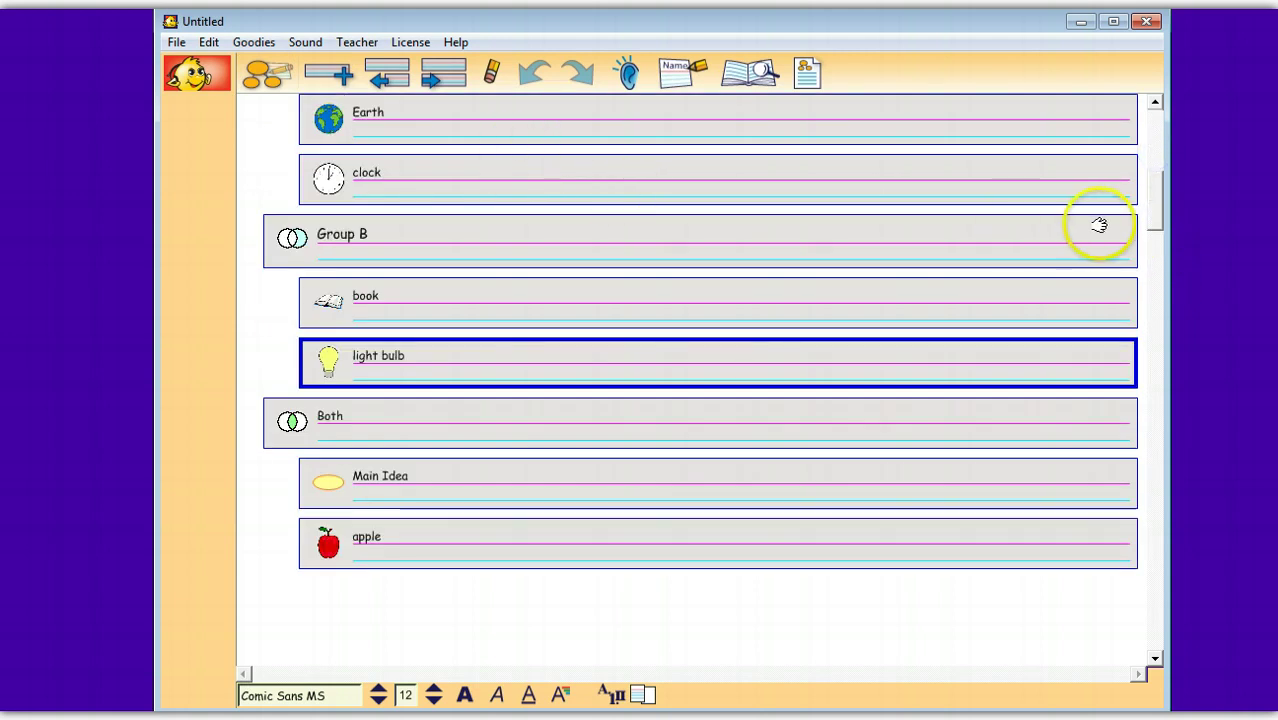
{"action": "left_click", "coordinate": [1152, 158]}
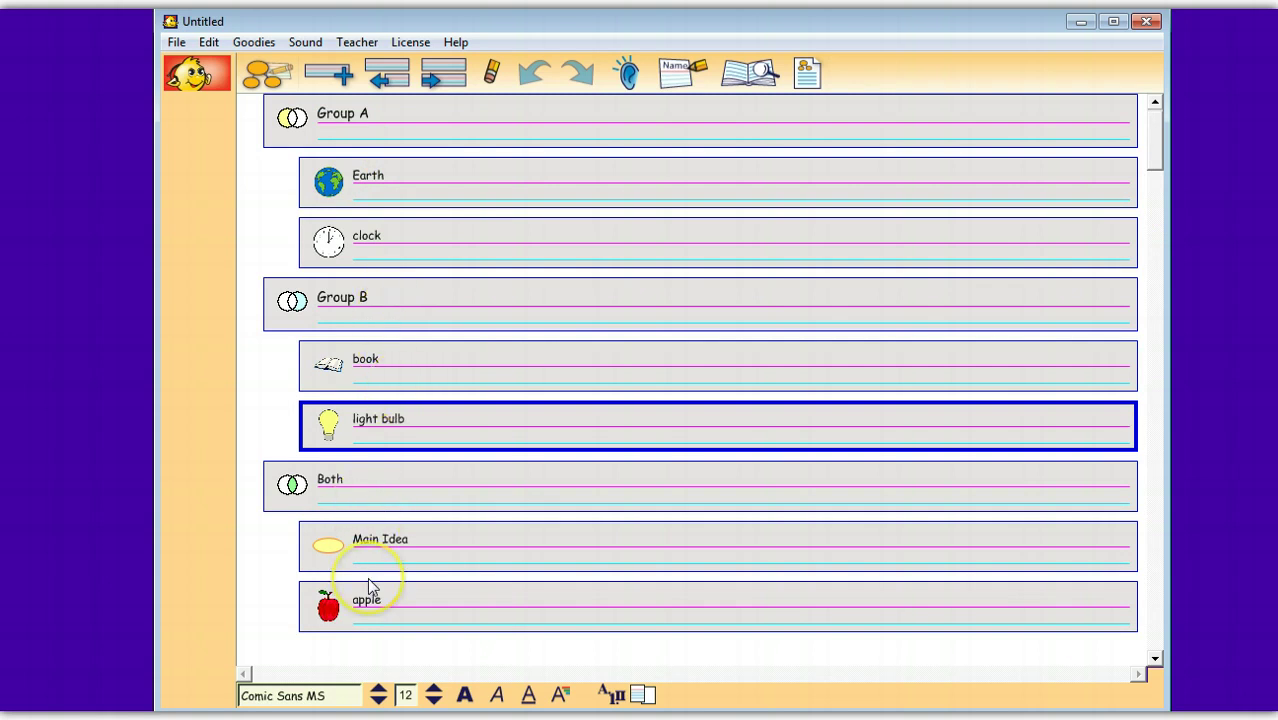
Step: Rename Group A to "Group d" and Group B to "Group Q" in the outline, and return to Picture View
{"action": "left_click", "coordinate": [341, 114]}
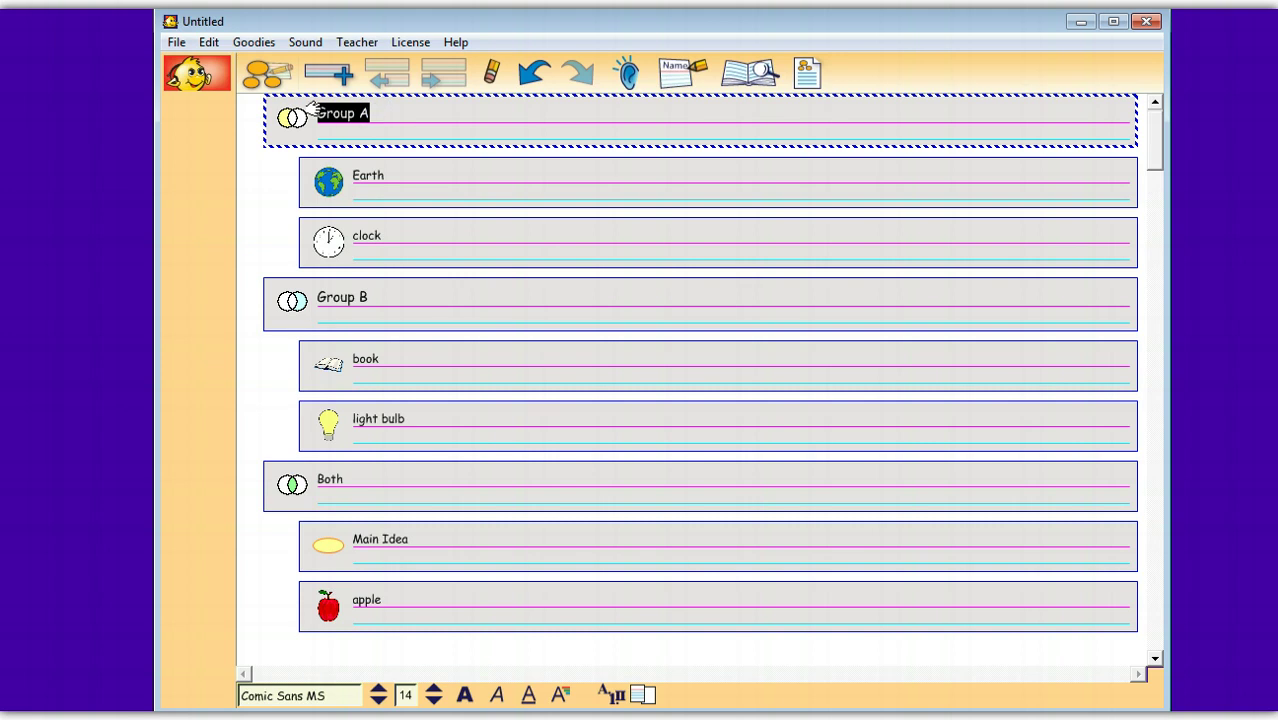
{"action": "key", "text": "BackSpace"}
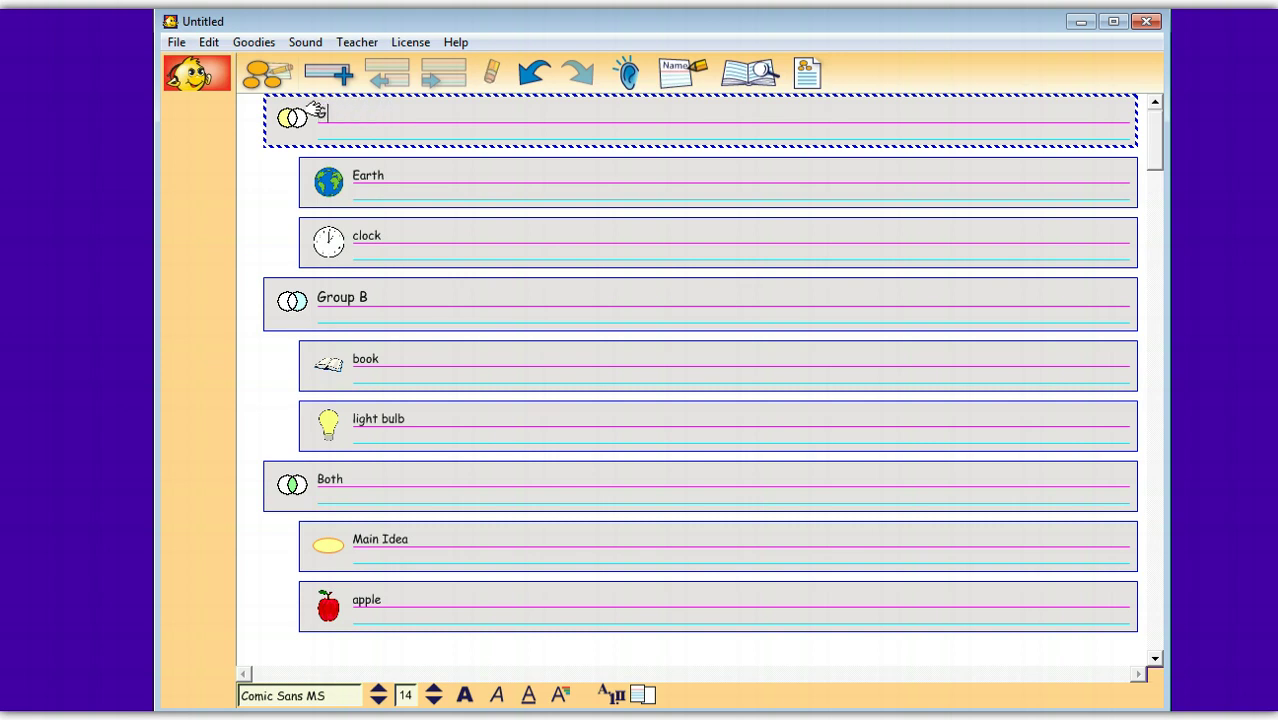
{"action": "left_click", "coordinate": [367, 297]}
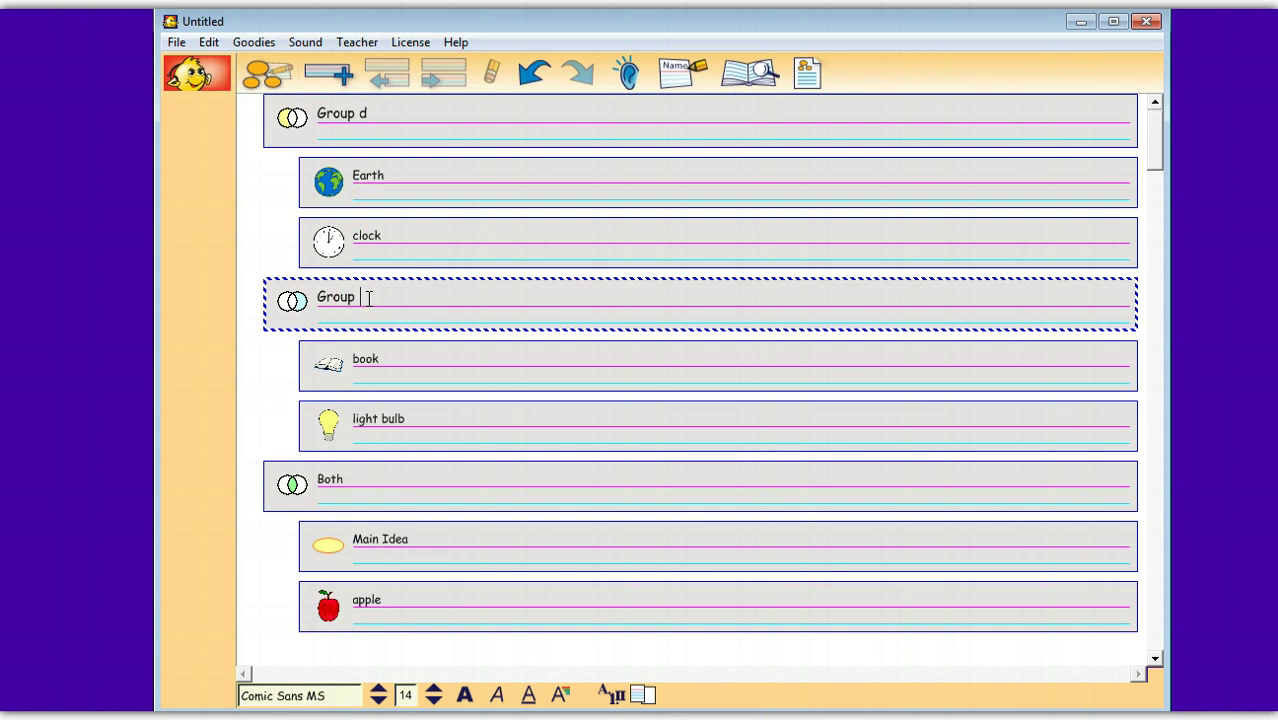
{"action": "left_click", "coordinate": [263, 75]}
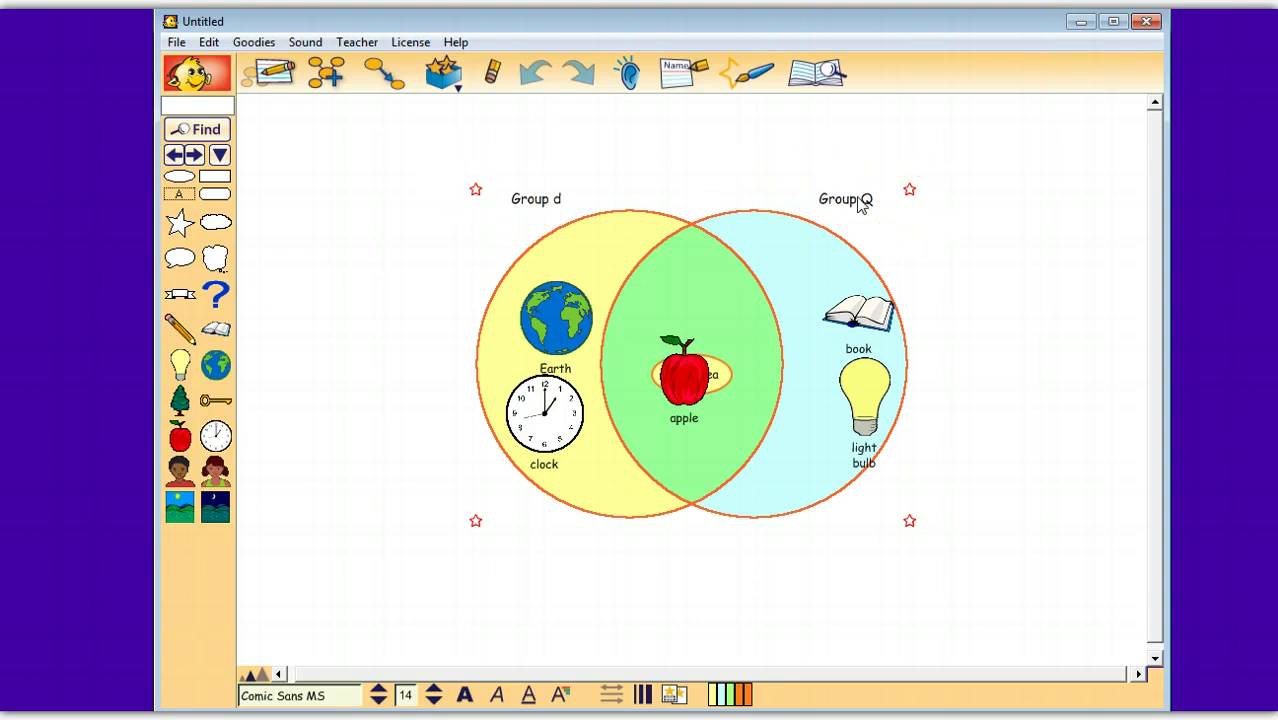
Step: Start a new blank Picture View document and select its Main Idea symbol
{"action": "left_click", "coordinate": [176, 42]}
{"action": "left_click", "coordinate": [200, 68]}
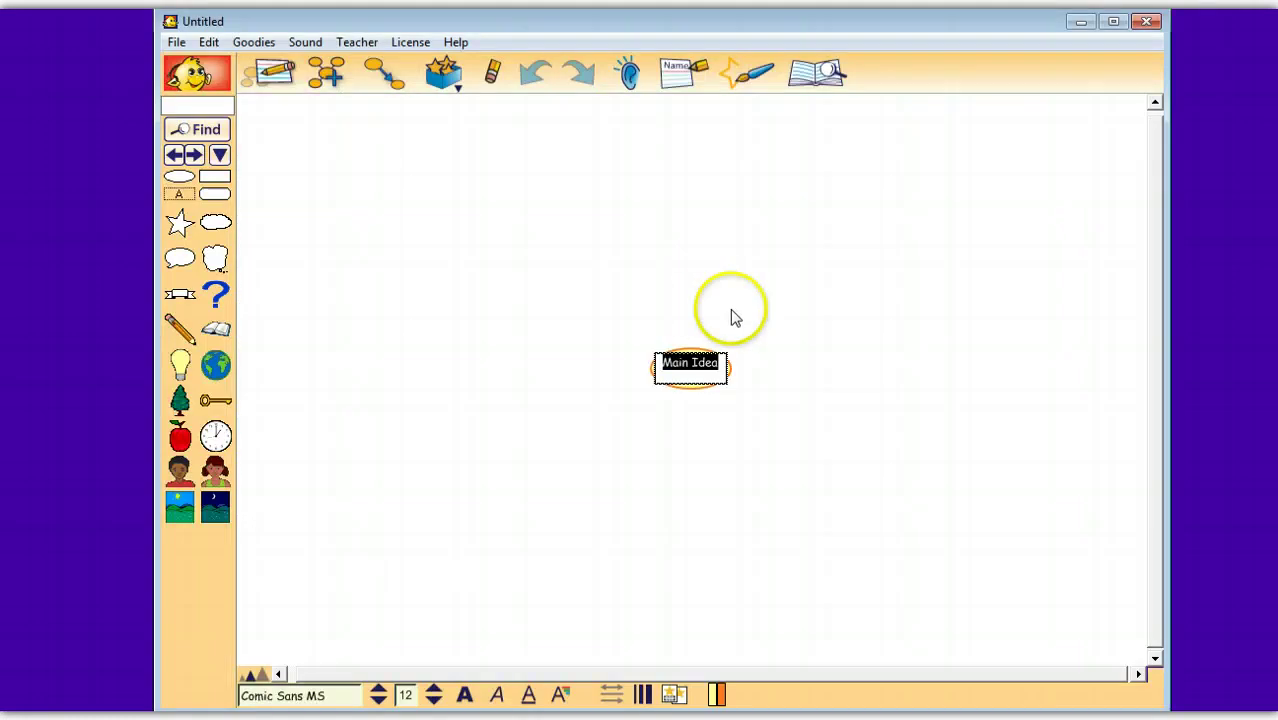
{"action": "left_click", "coordinate": [730, 362]}
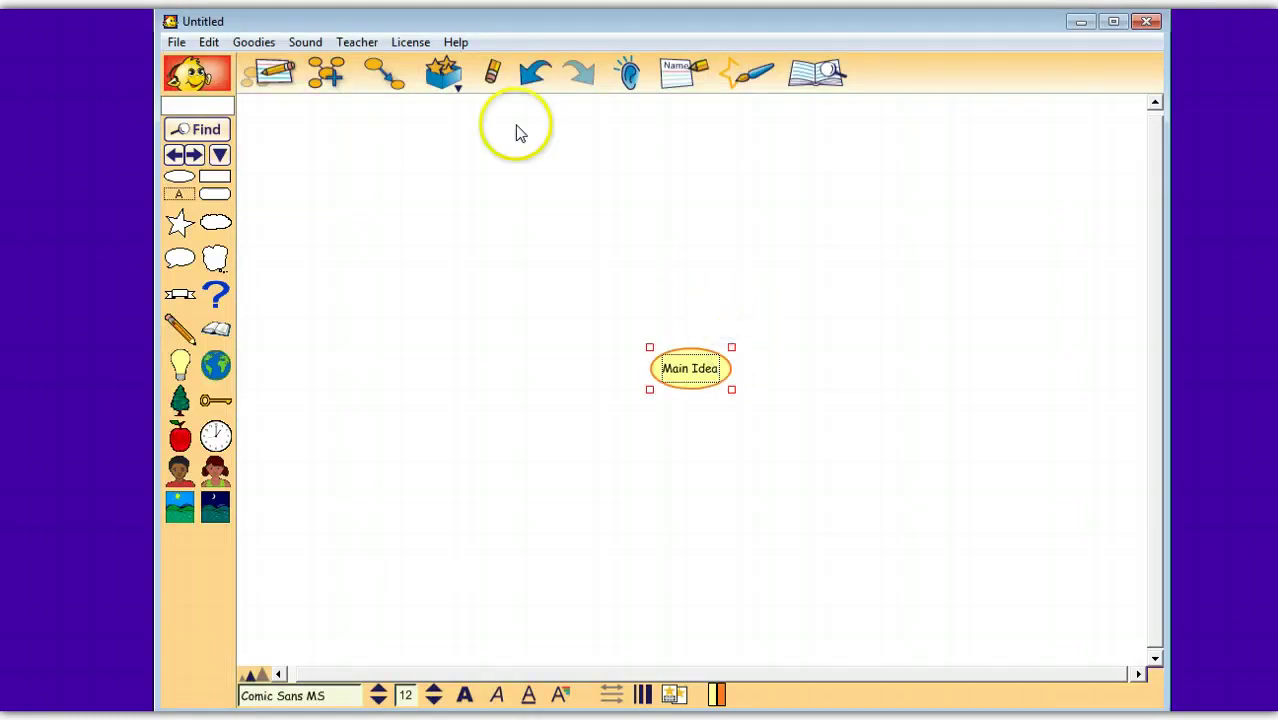
Step: Convert the Main Idea symbol into a SuperGrouper and delete it from the canvas
{"action": "left_click", "coordinate": [445, 75]}
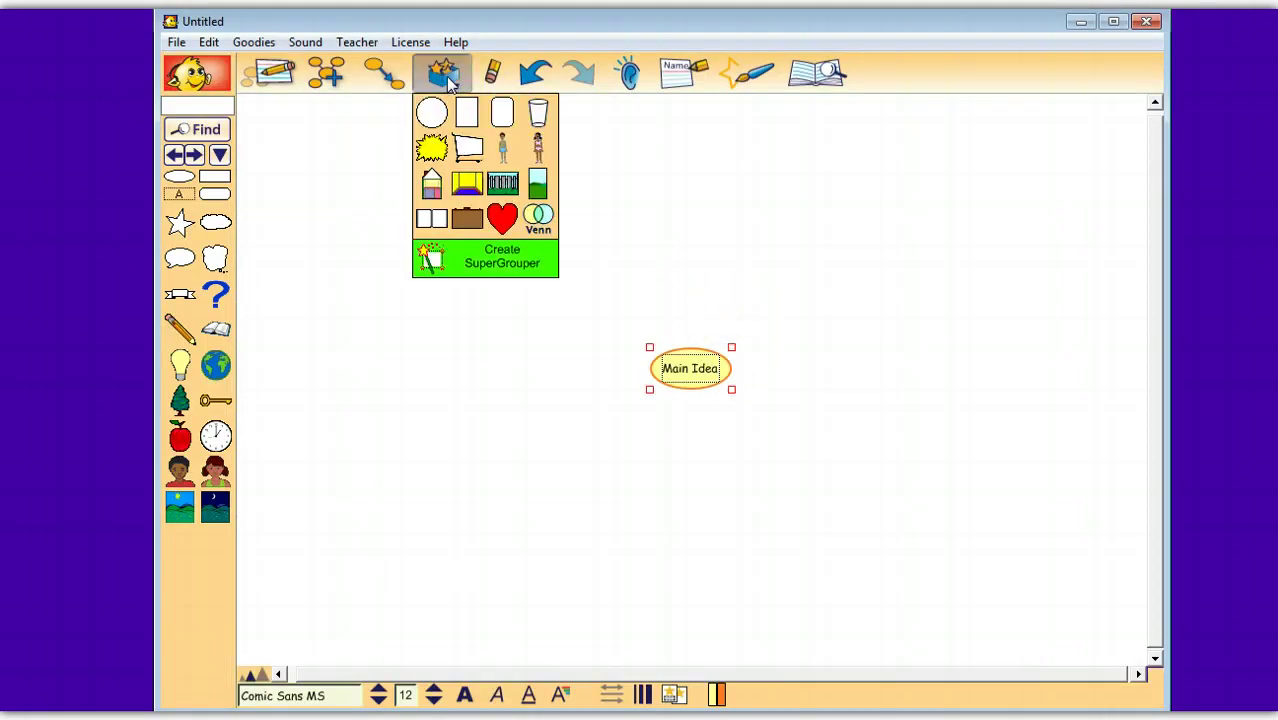
{"action": "left_click", "coordinate": [471, 262]}
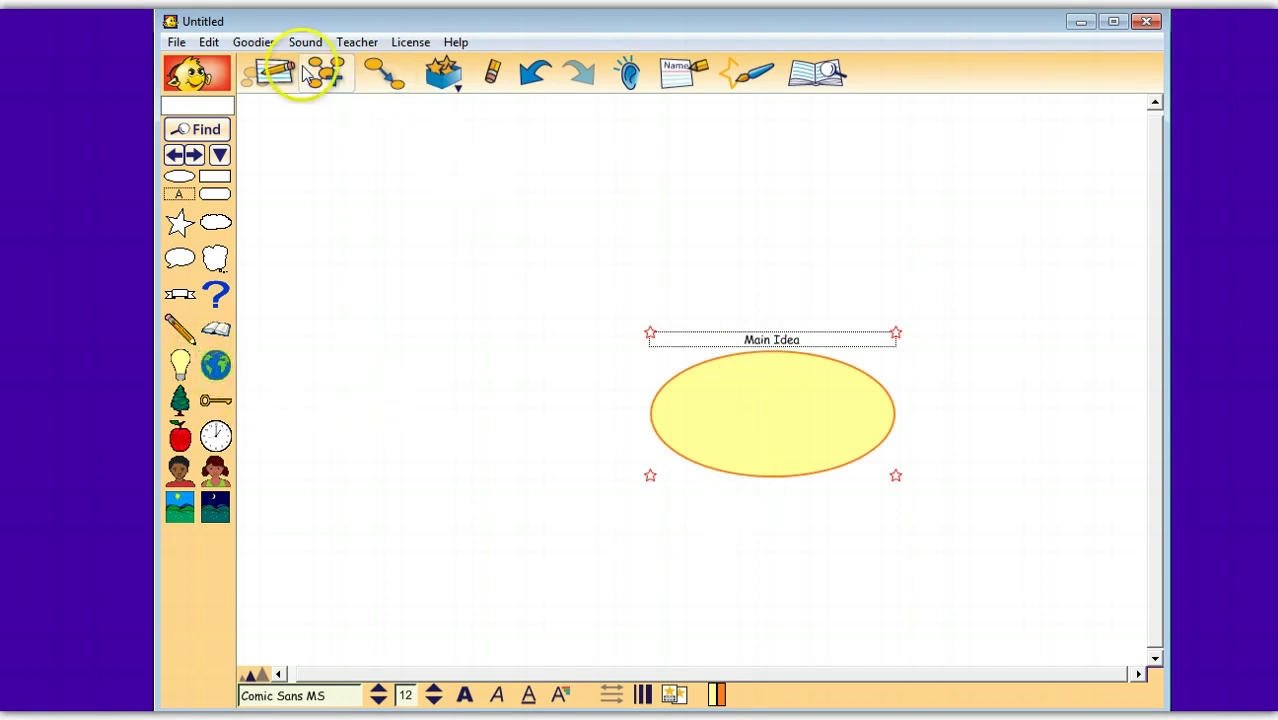
{"action": "left_click", "coordinate": [489, 78]}
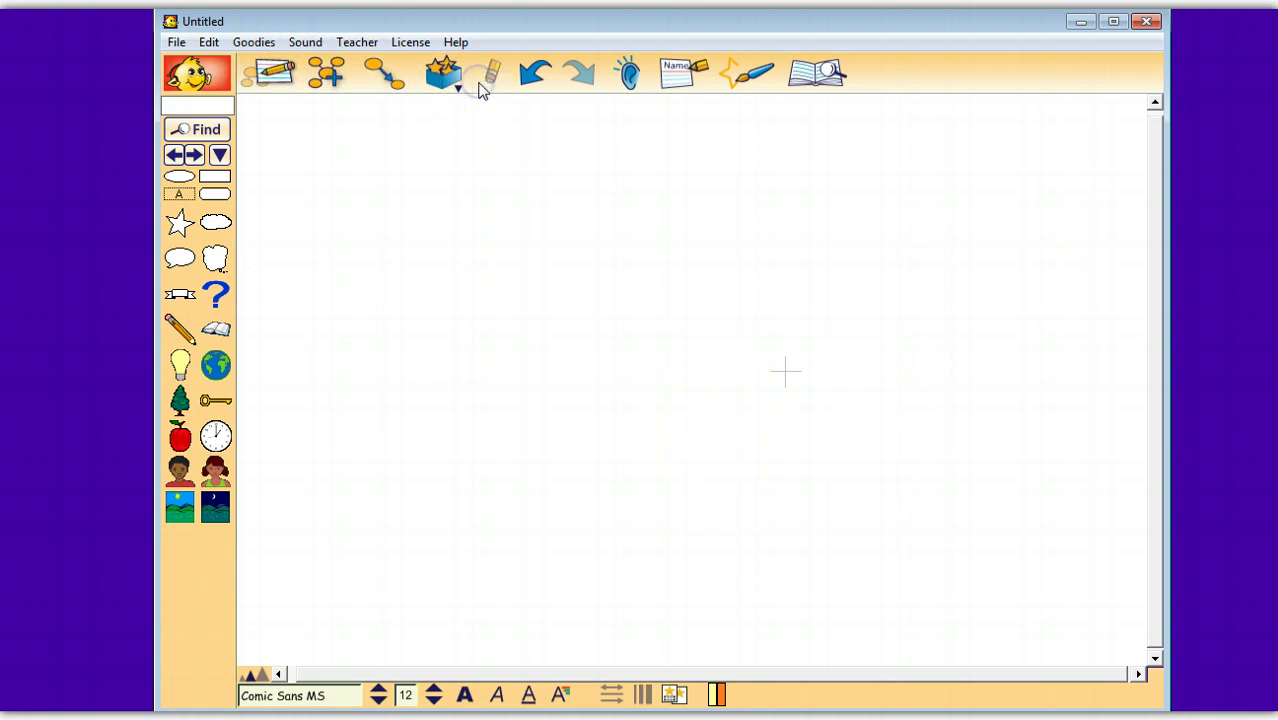
Step: Add the globe symbol, turn it into a custom SuperGrouper, and move it toward the upper left of the canvas
{"action": "left_click", "coordinate": [229, 368]}
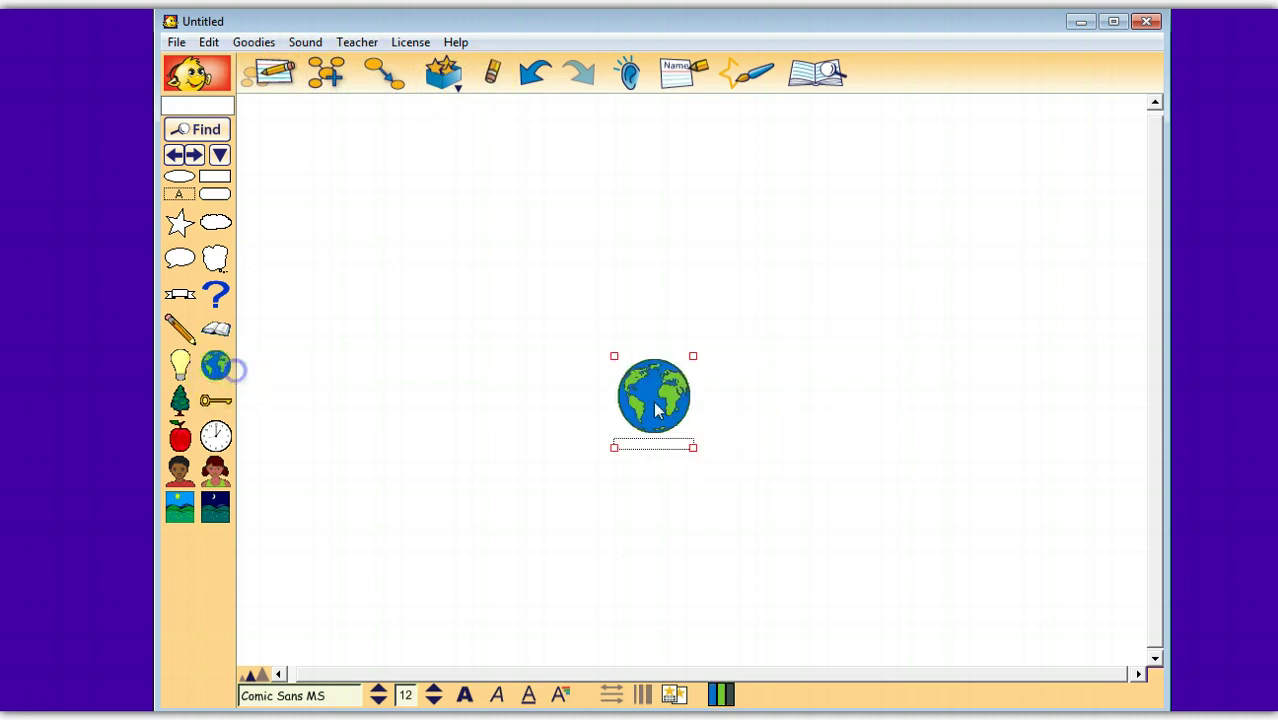
{"action": "left_click", "coordinate": [455, 93]}
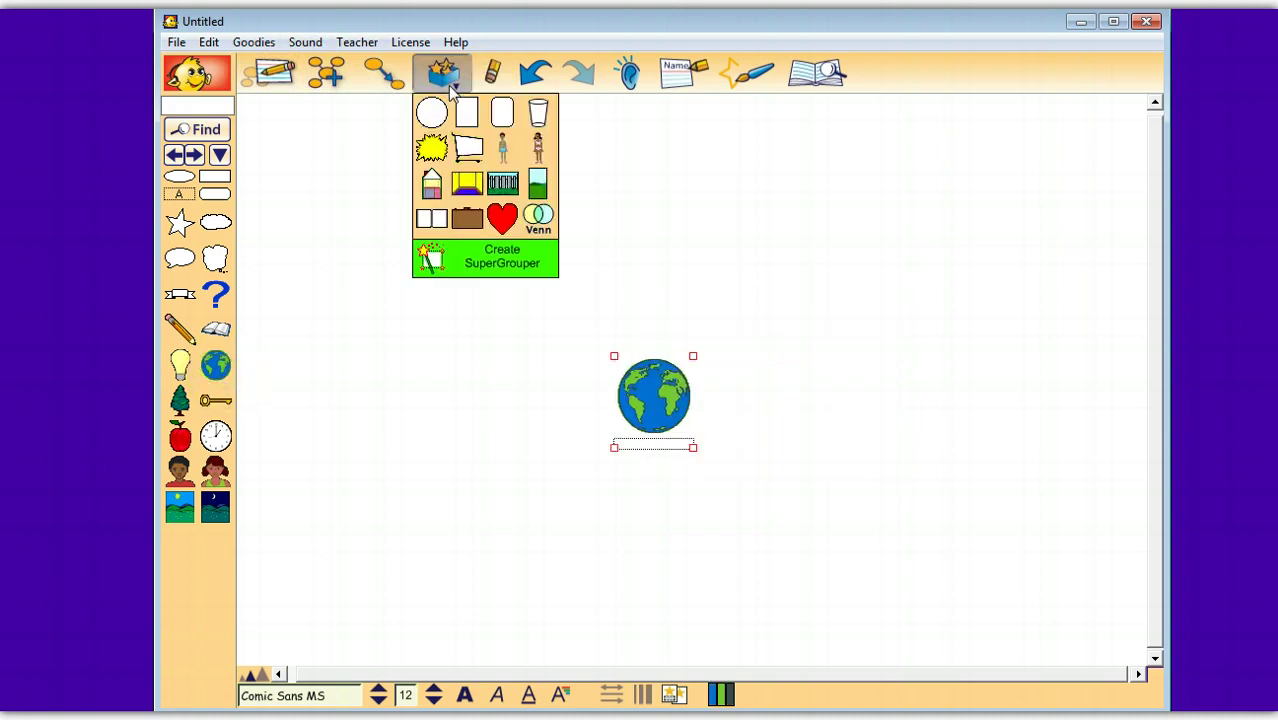
{"action": "left_click", "coordinate": [496, 254]}
{"action": "left_click_drag", "start_coordinate": [733, 462], "coordinate": [492, 292]}
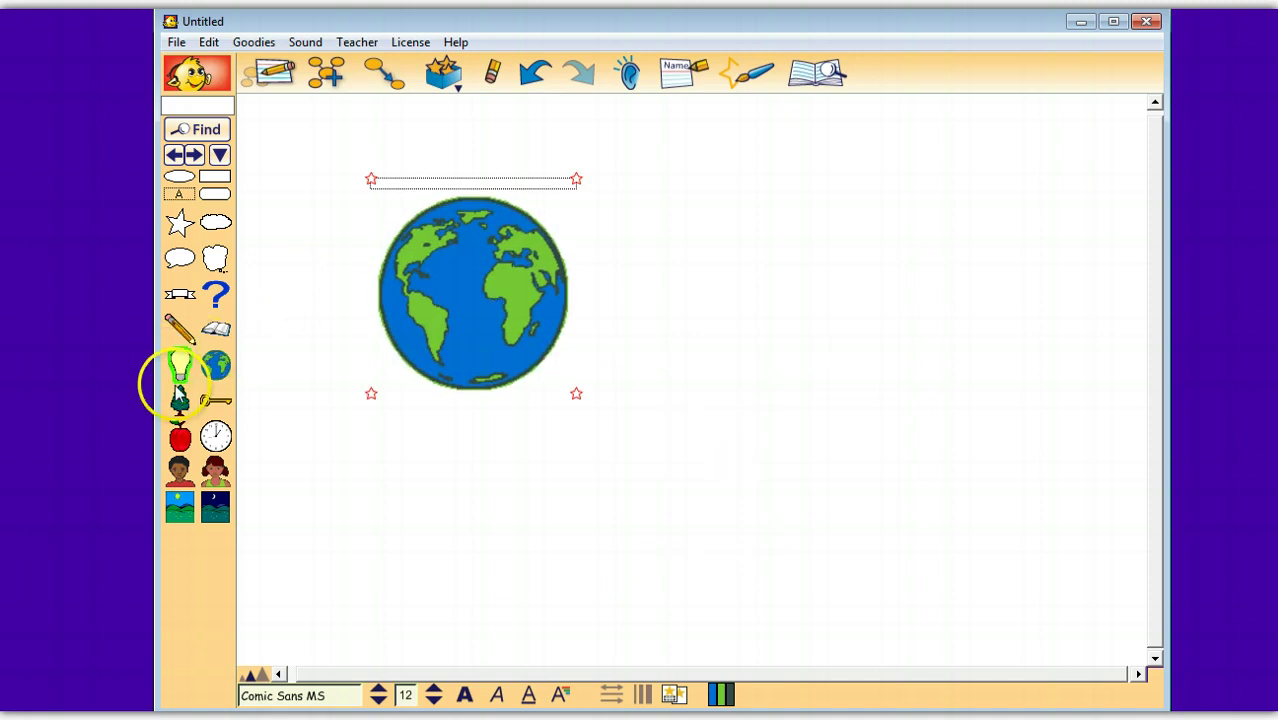
Step: Switch to the Geography library States A-L and add the Arkansas and Colorado symbols to the globe SuperGrouper
{"action": "left_click", "coordinate": [219, 157]}
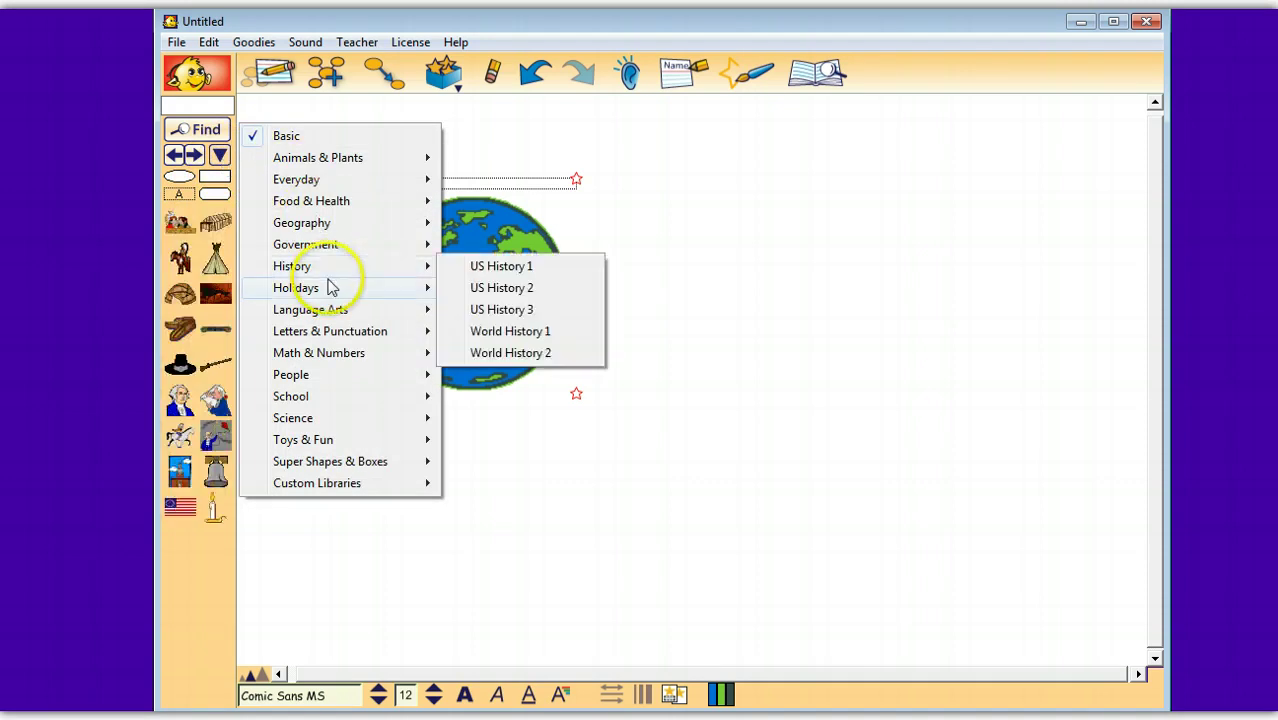
{"action": "mouse_move", "coordinate": [331, 395]}
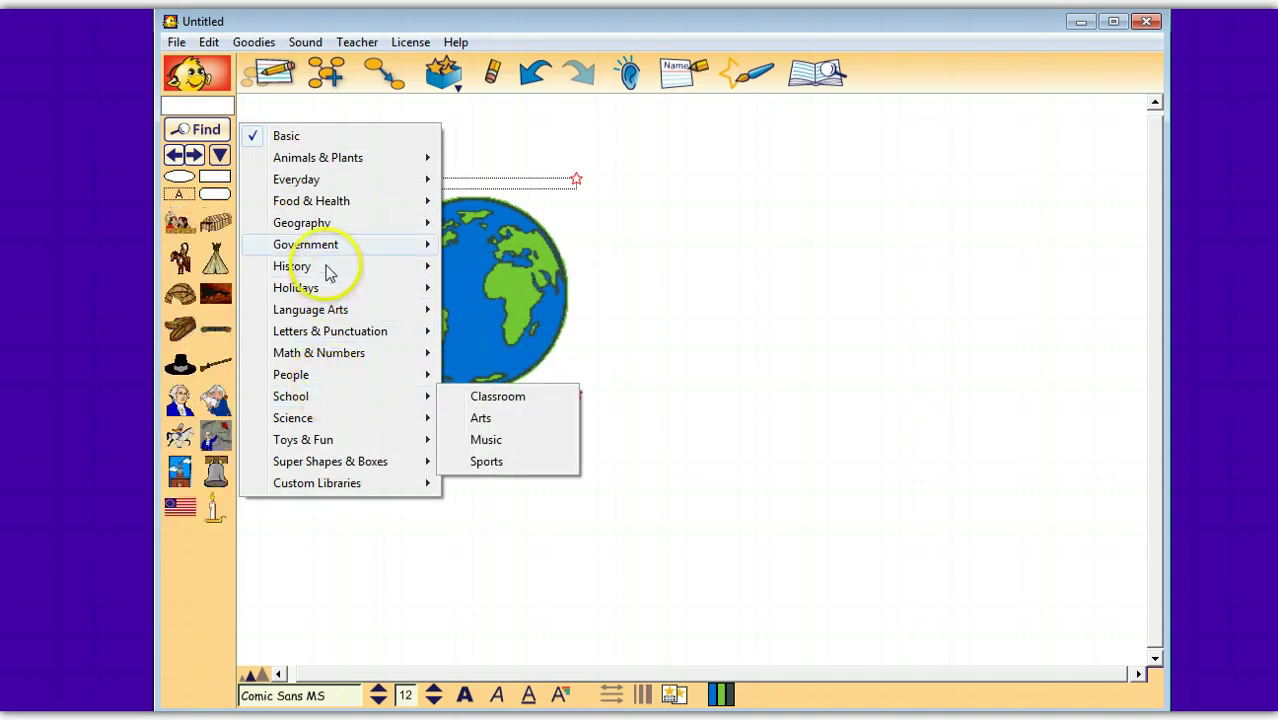
{"action": "mouse_move", "coordinate": [326, 223]}
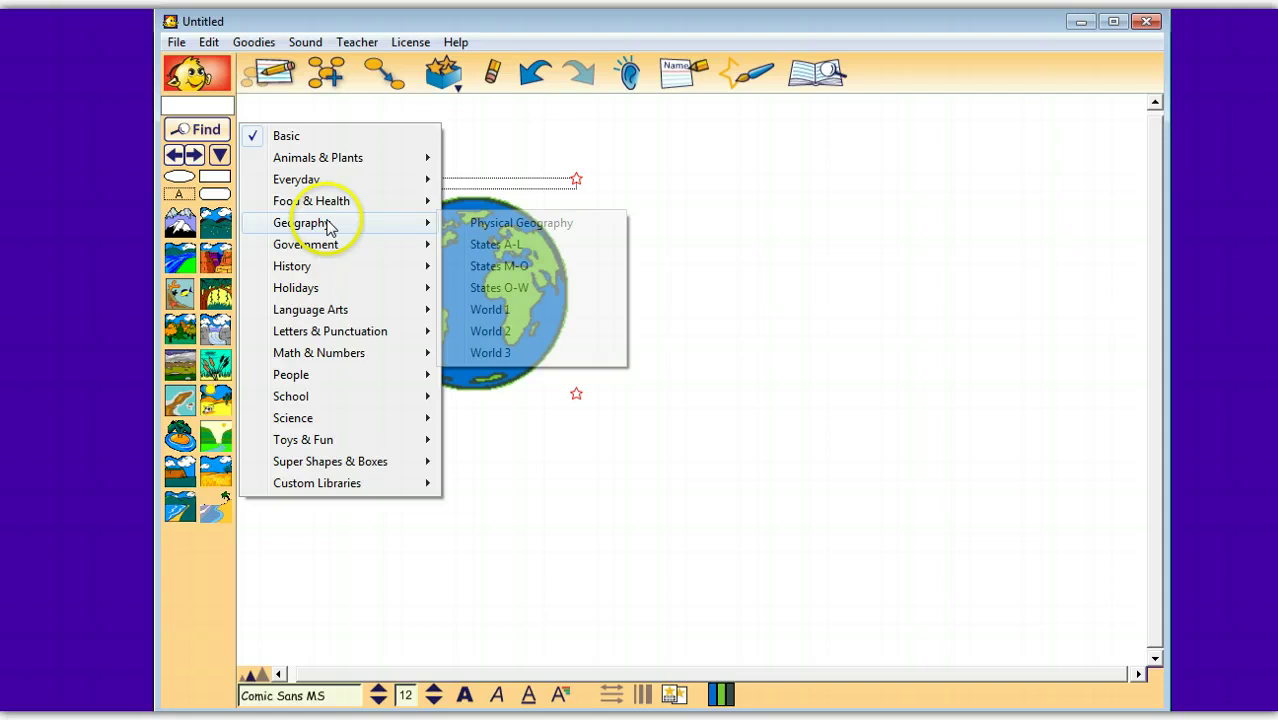
{"action": "left_click", "coordinate": [478, 253]}
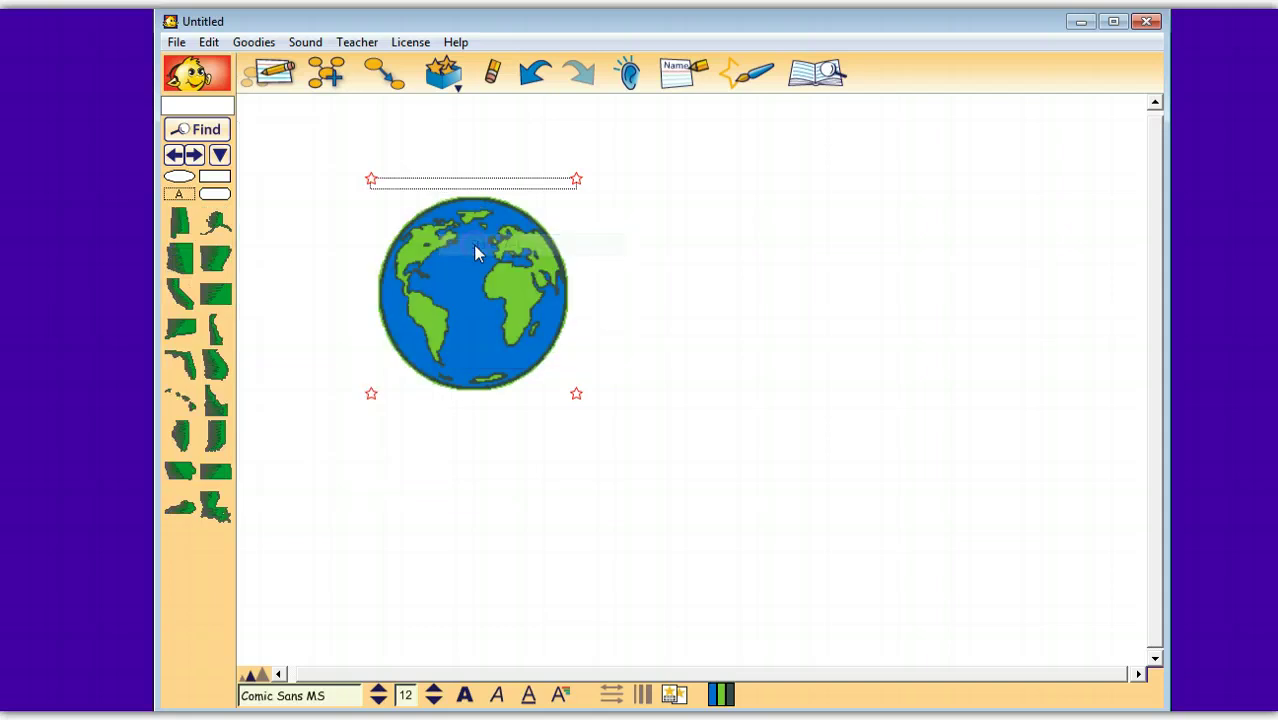
{"action": "left_click_drag", "start_coordinate": [218, 258], "coordinate": [268, 262]}
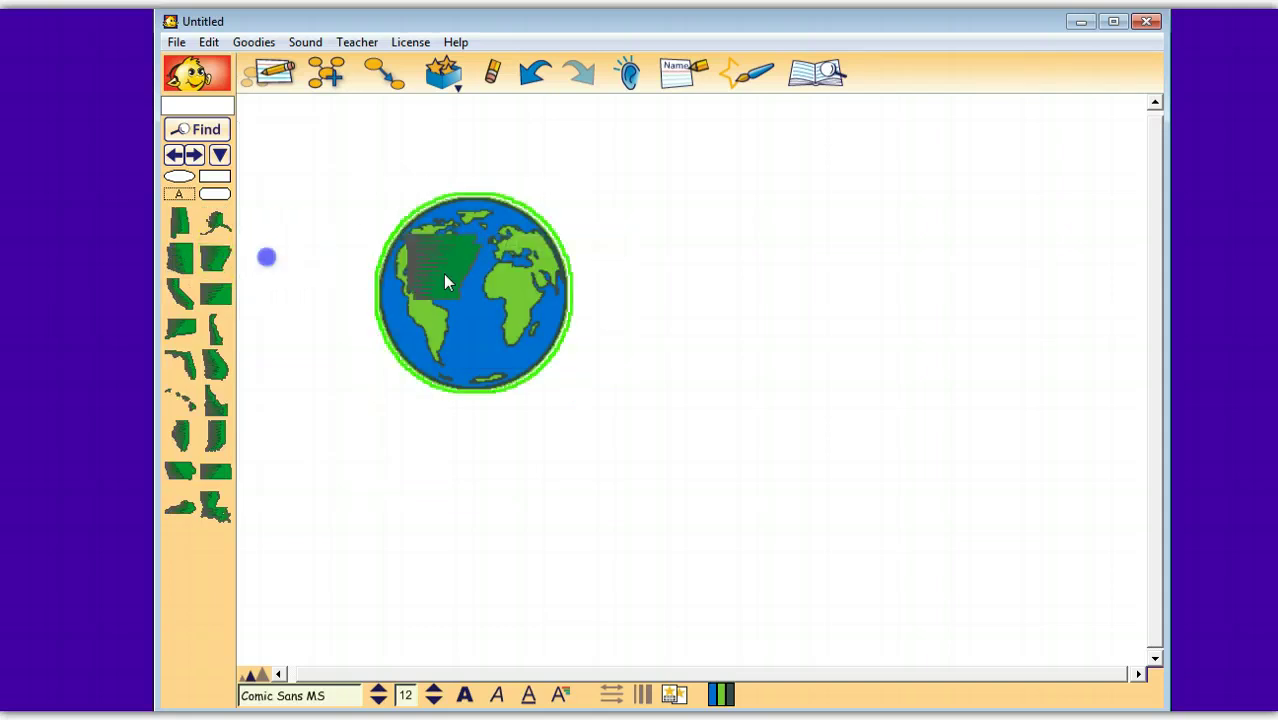
{"action": "left_click", "coordinate": [228, 293]}
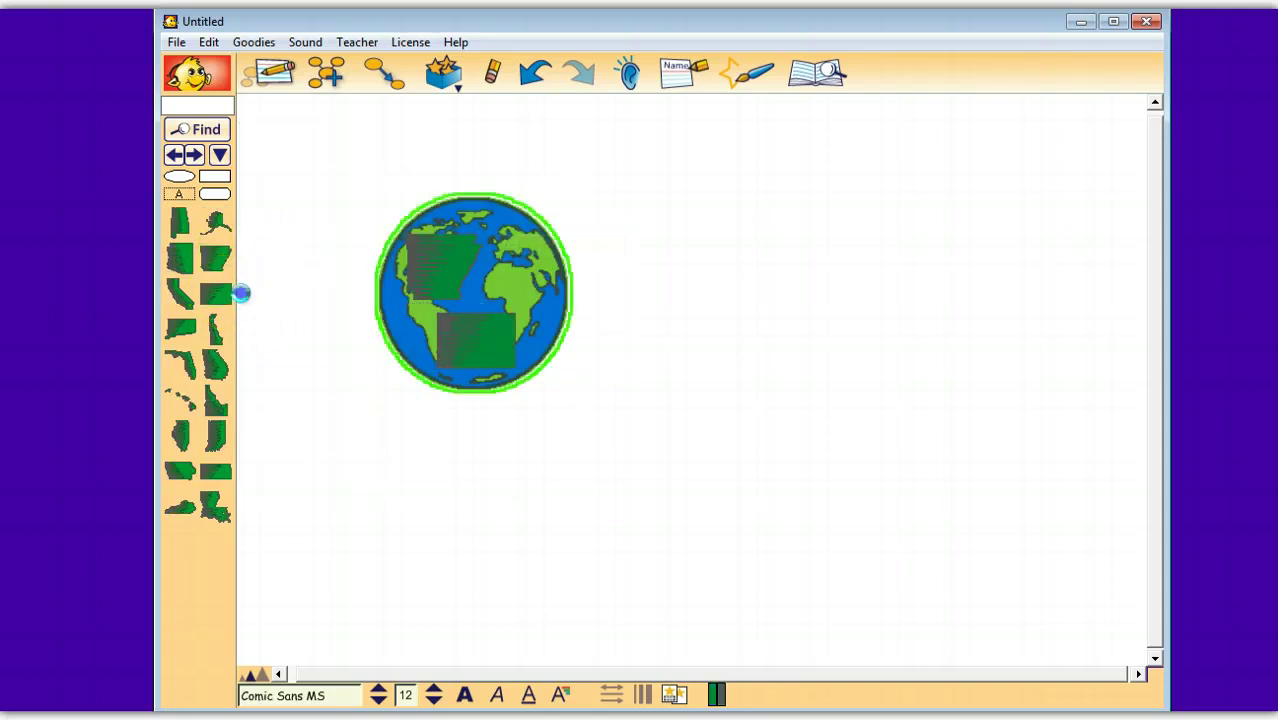
Step: Review the Earth group's outline in Writing View, and look over the available SuperGroupers back in Picture View
{"action": "left_click", "coordinate": [277, 72]}
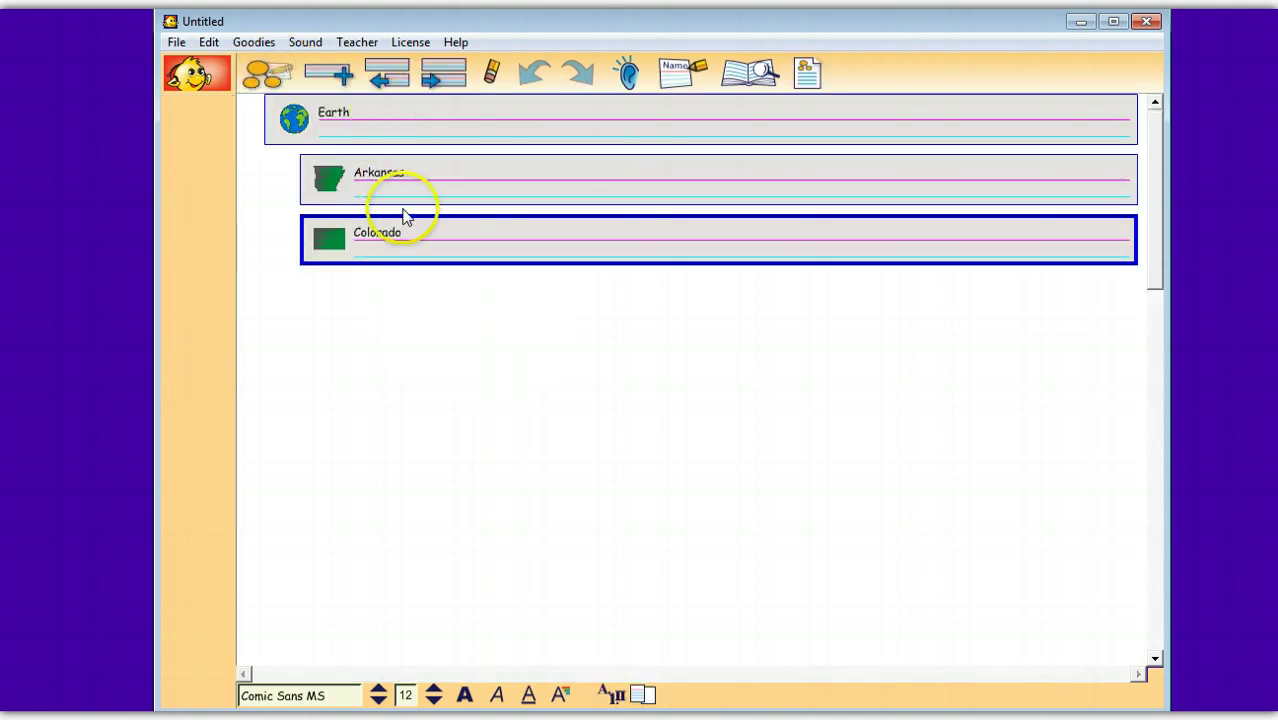
{"action": "left_click", "coordinate": [280, 82]}
{"action": "left_click", "coordinate": [443, 80]}
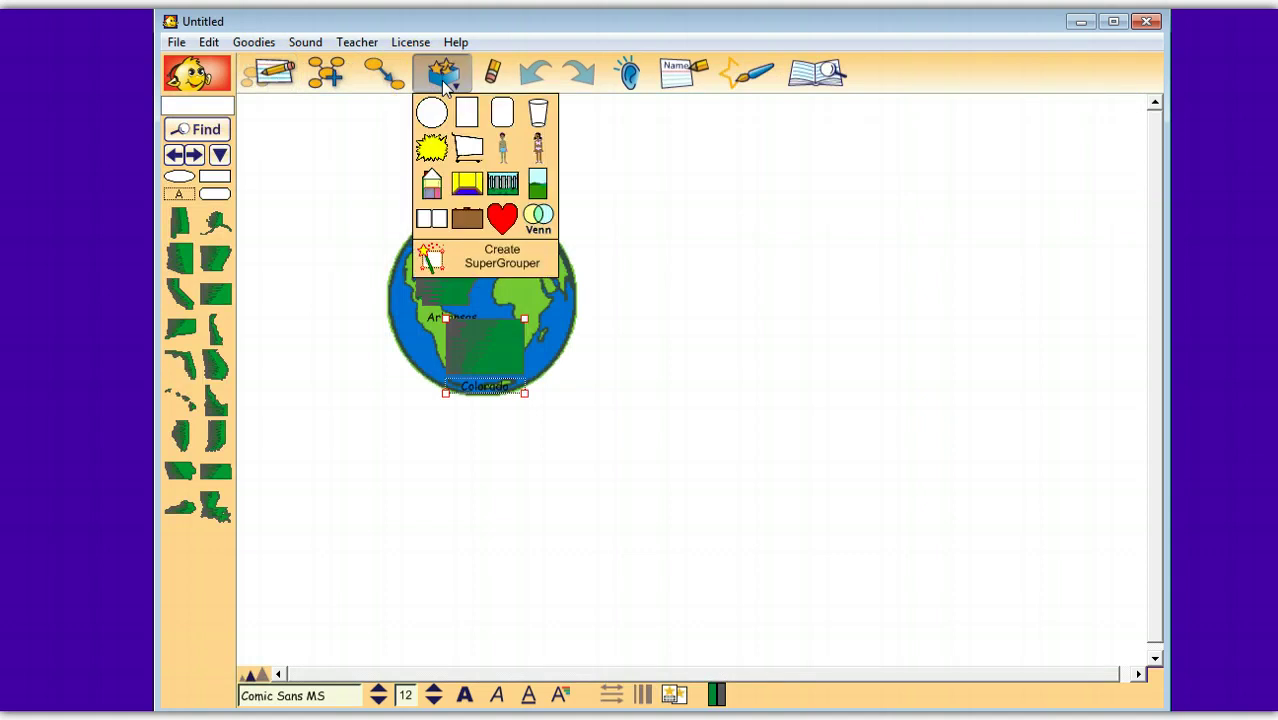
{"action": "left_click", "coordinate": [446, 86]}
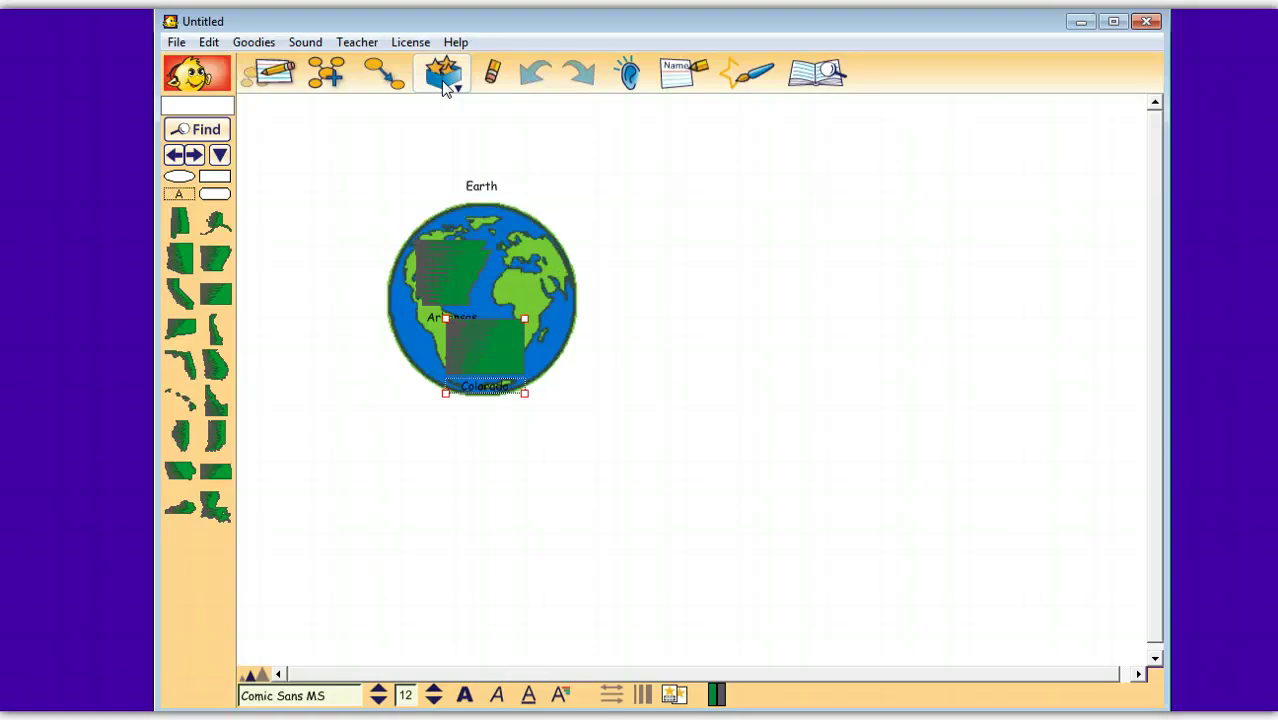
Step: Add a rounded-rectangle SuperGrouper in the empty area to the right of the globe
{"action": "left_click", "coordinate": [730, 280]}
{"action": "left_click", "coordinate": [452, 76]}
{"action": "left_click", "coordinate": [686, 282]}
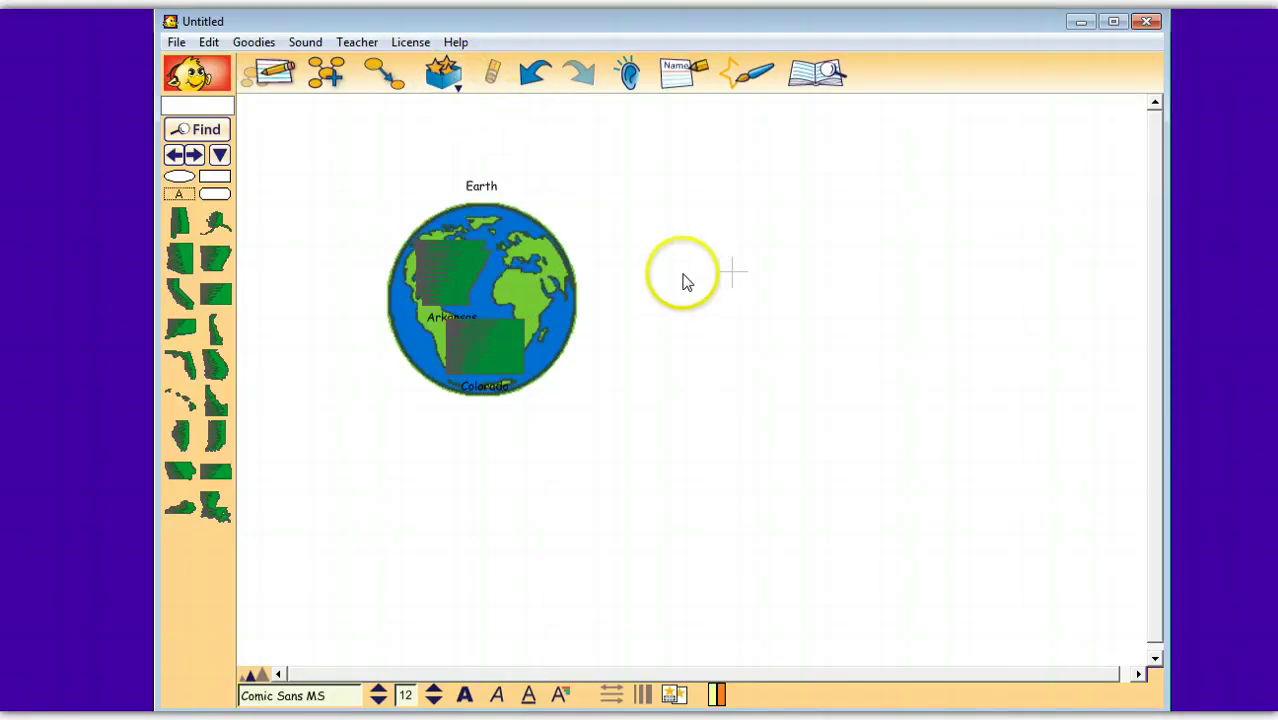
{"action": "left_click", "coordinate": [448, 78]}
{"action": "left_click", "coordinate": [502, 114]}
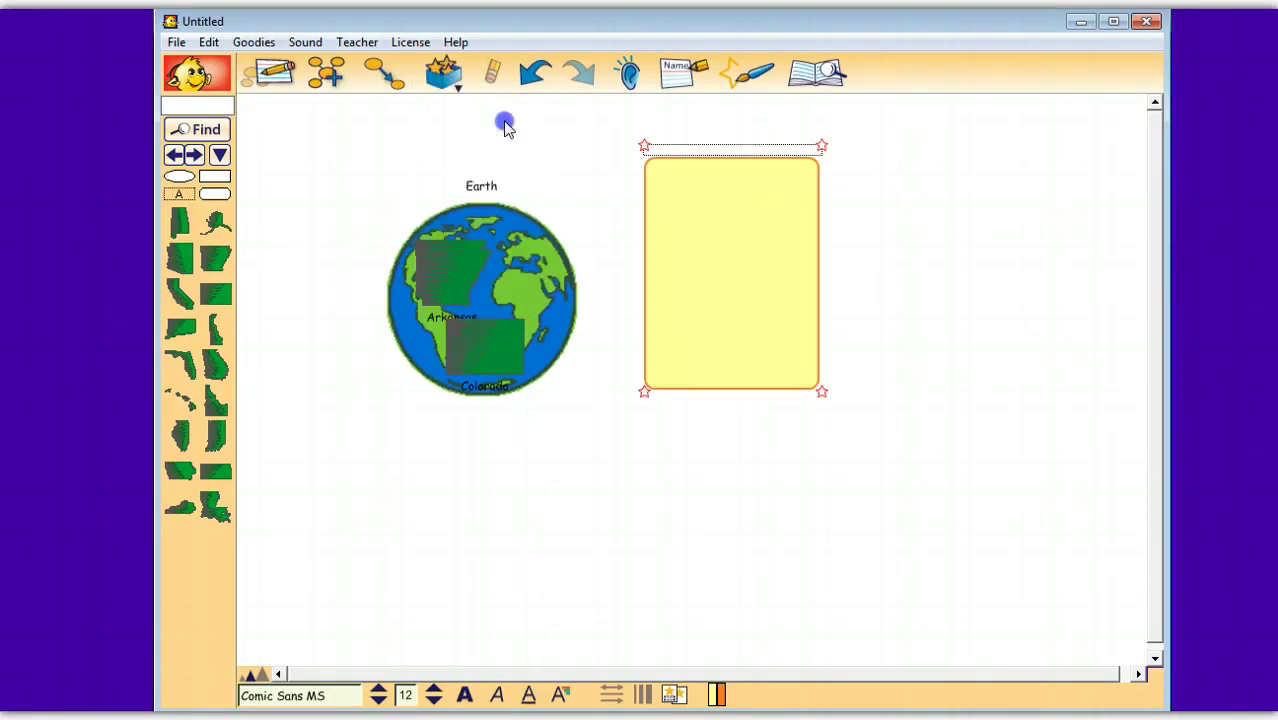
Step: Add the yellow starburst SuperGrouper below the globe, and move the rounded rectangle farther away to the right
{"action": "left_click", "coordinate": [537, 518]}
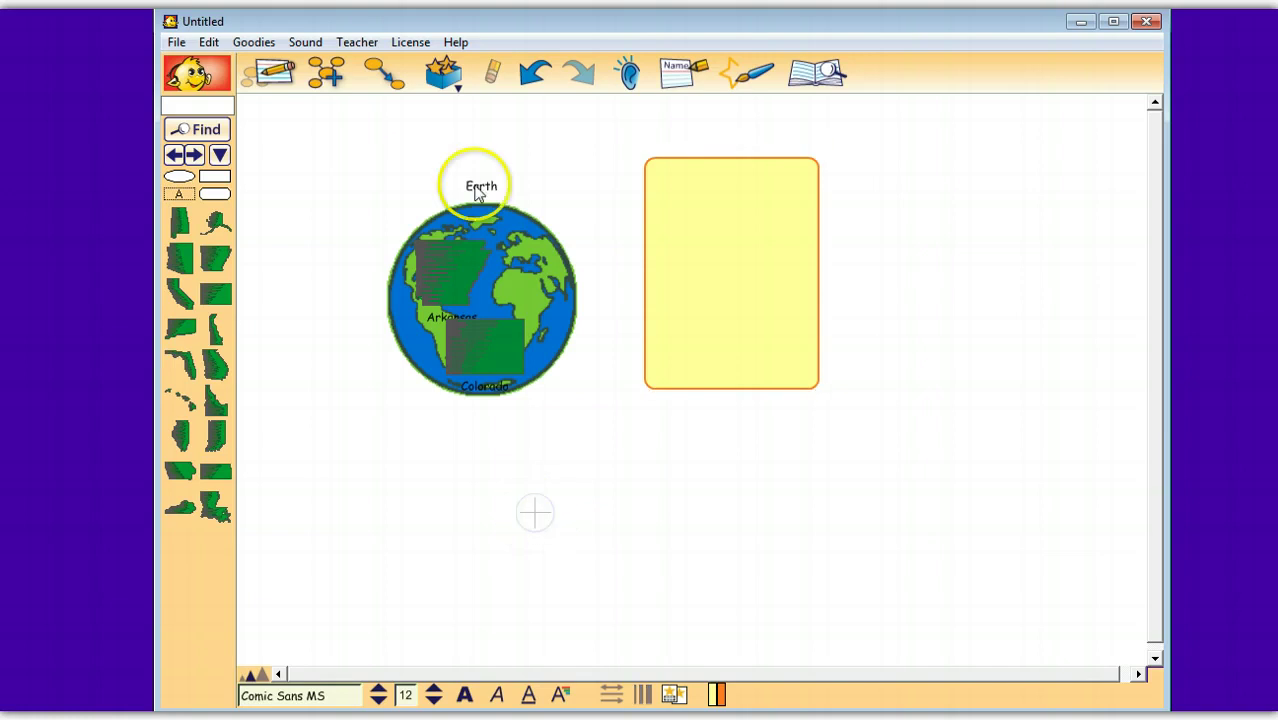
{"action": "left_click", "coordinate": [446, 78]}
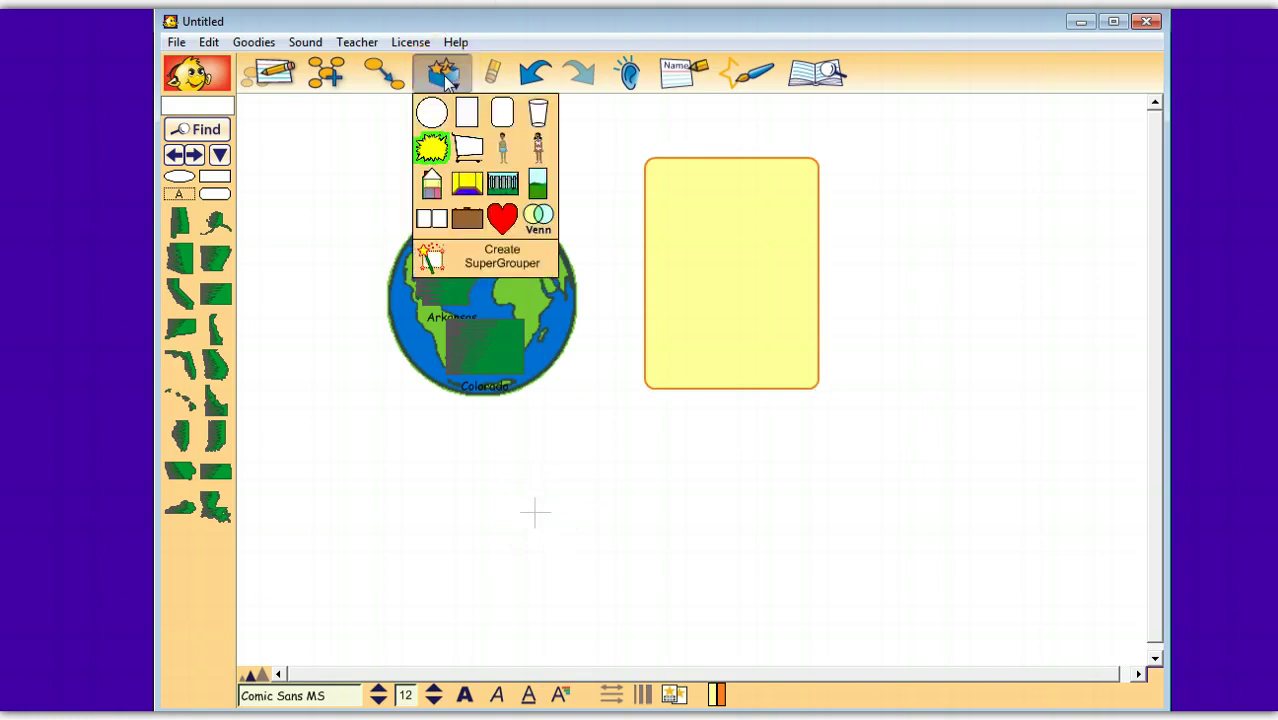
{"action": "left_click", "coordinate": [438, 149]}
{"action": "left_click", "coordinate": [727, 262]}
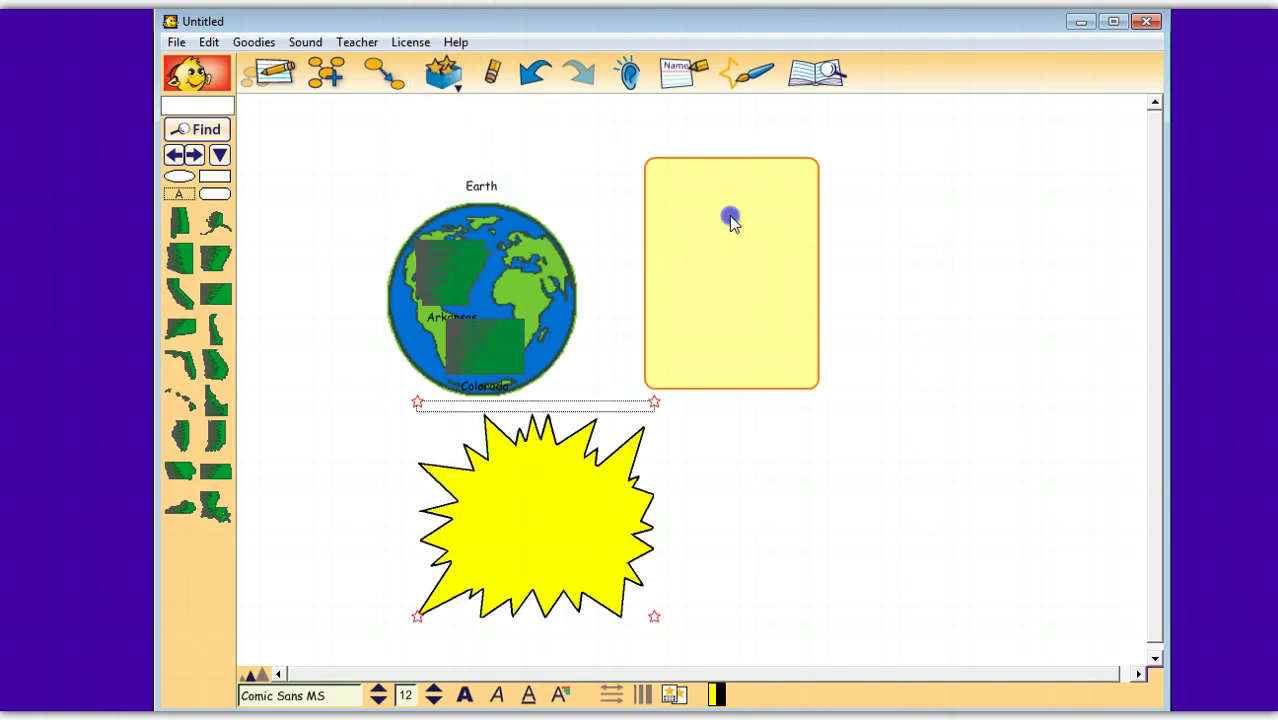
{"action": "left_click_drag", "start_coordinate": [730, 220], "coordinate": [908, 206]}
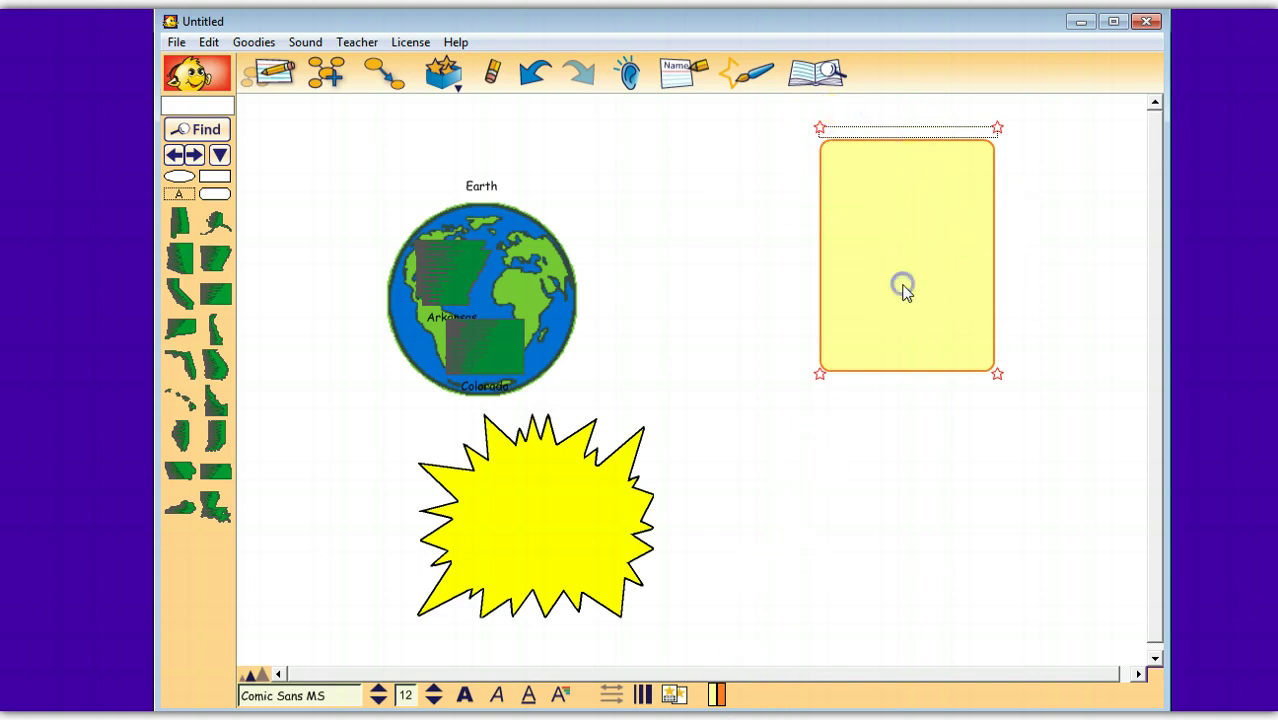
Step: Give the rounded-rectangle SuperGrouper a magenta outline and dark blue fill, and cycle its outline to a thin line
{"action": "left_click", "coordinate": [719, 695]}
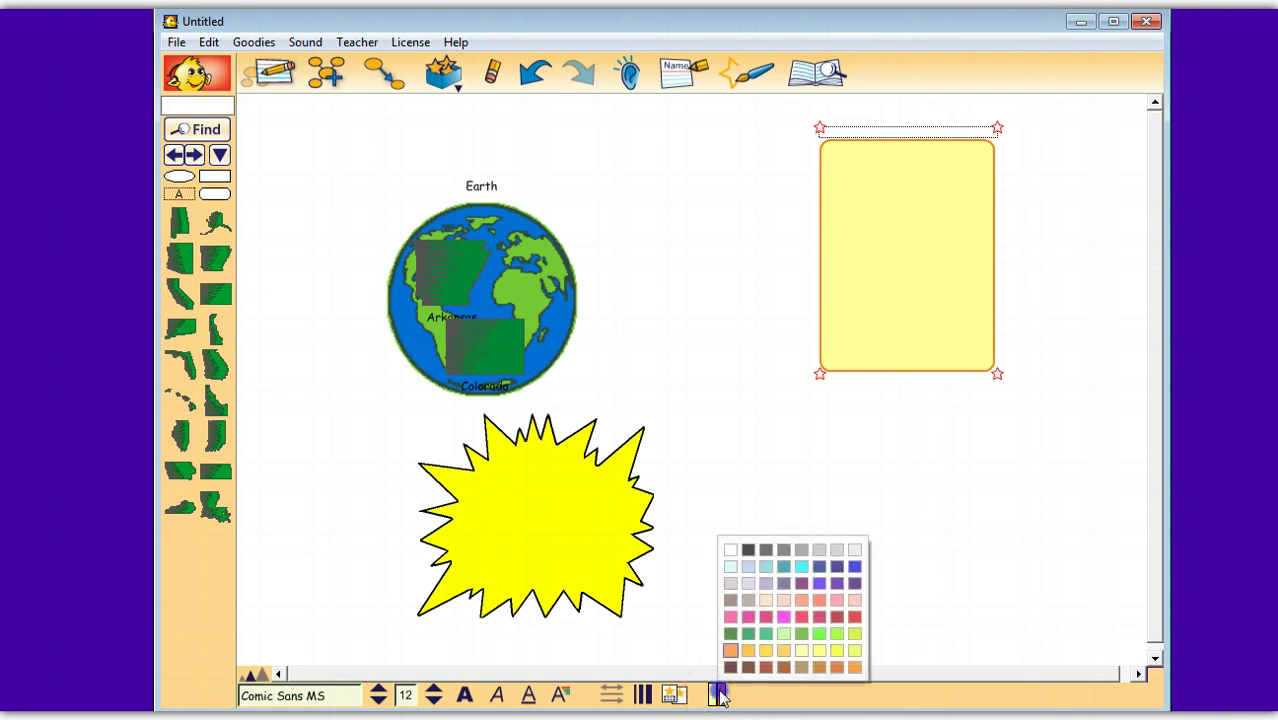
{"action": "left_click", "coordinate": [785, 621]}
{"action": "left_click", "coordinate": [719, 695]}
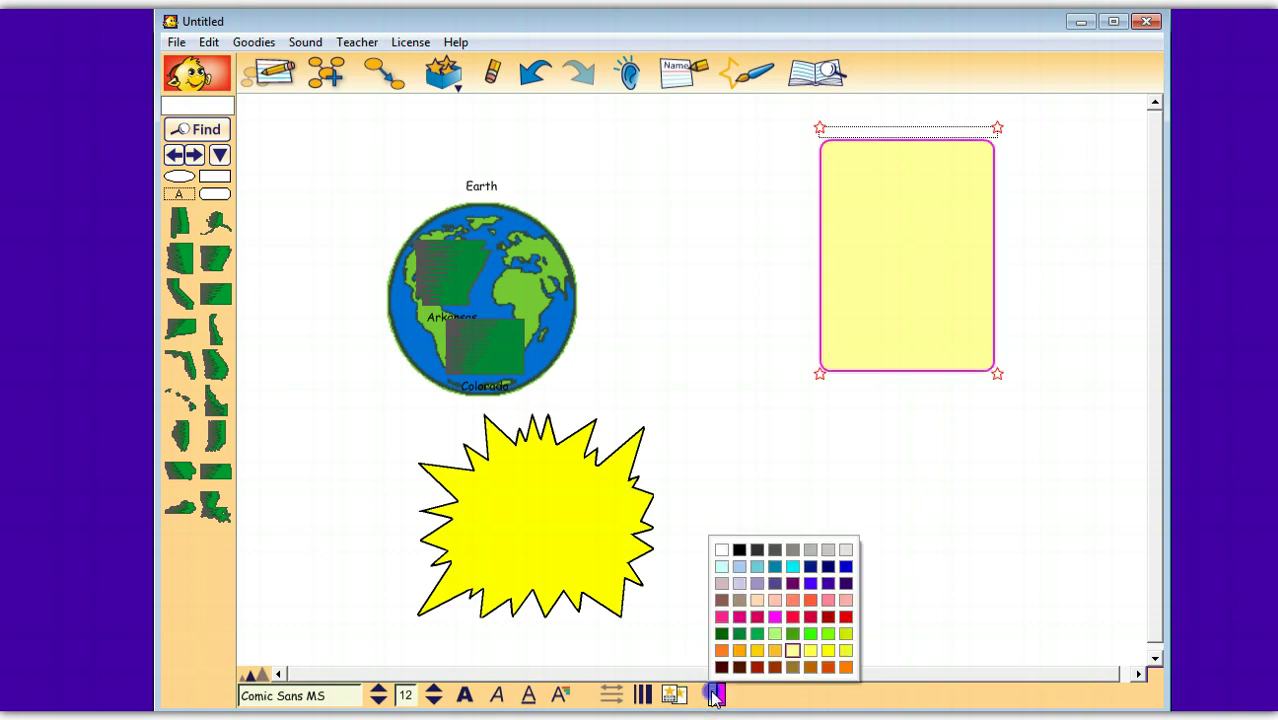
{"action": "left_click", "coordinate": [845, 567]}
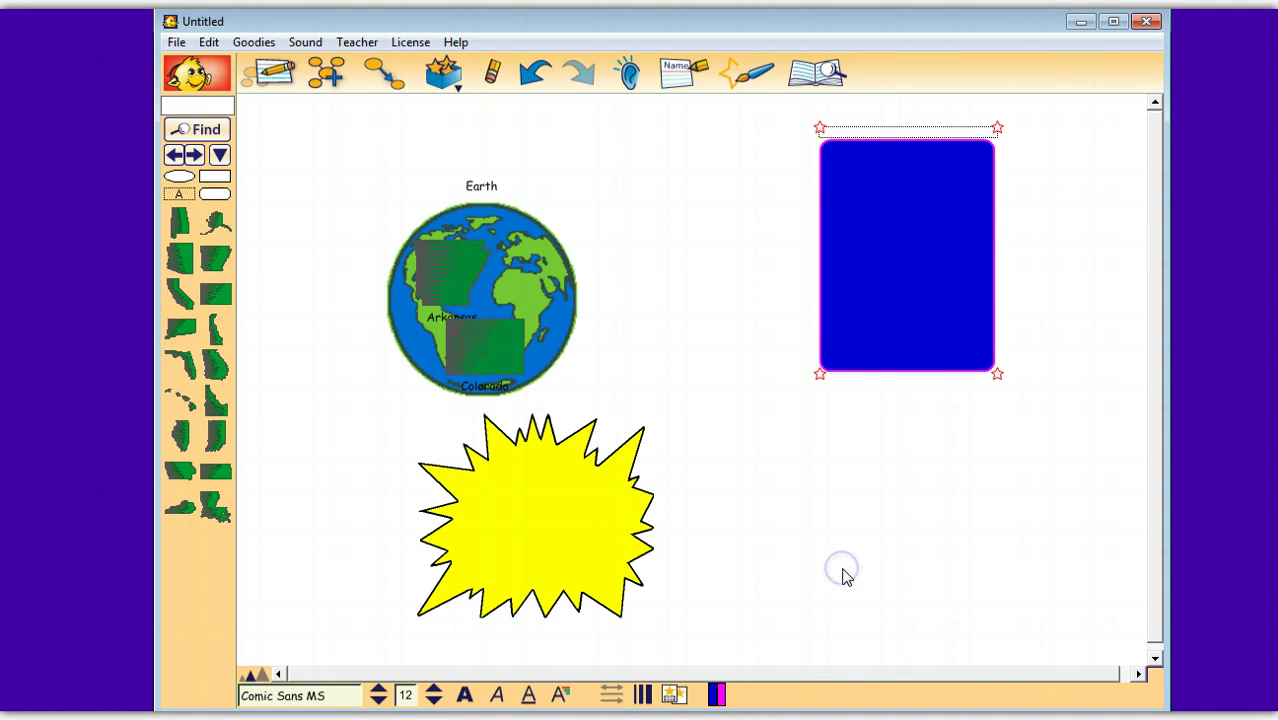
{"action": "left_click", "coordinate": [645, 694]}
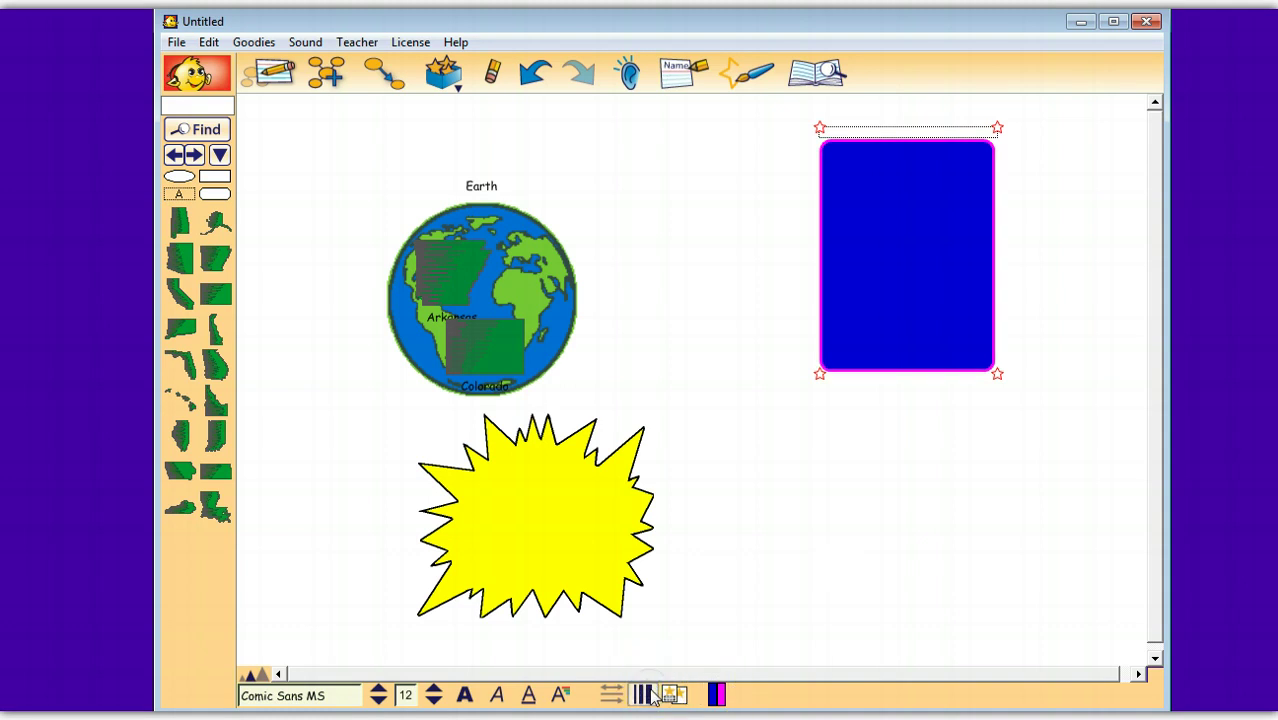
{"action": "left_click", "coordinate": [645, 694]}
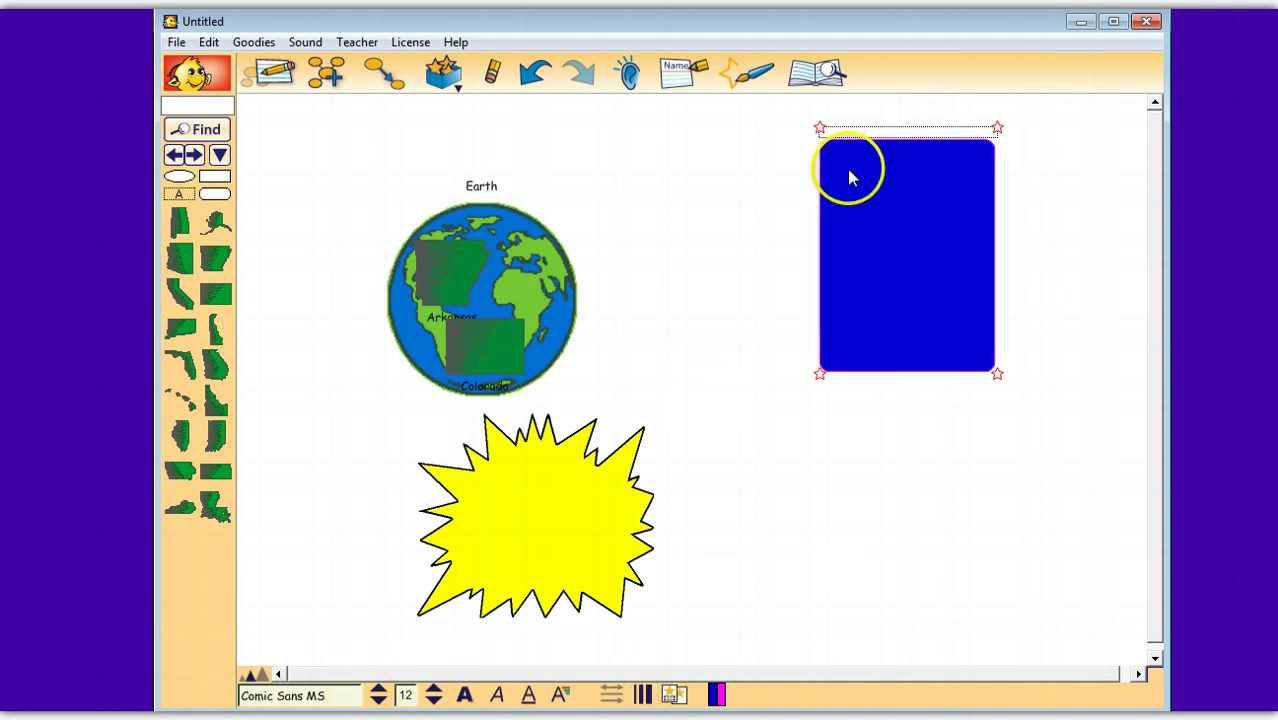
Step: Title the blue SuperGrouper "Super Group Name" and enlarge the title's font size to 36
{"action": "left_click", "coordinate": [876, 128]}
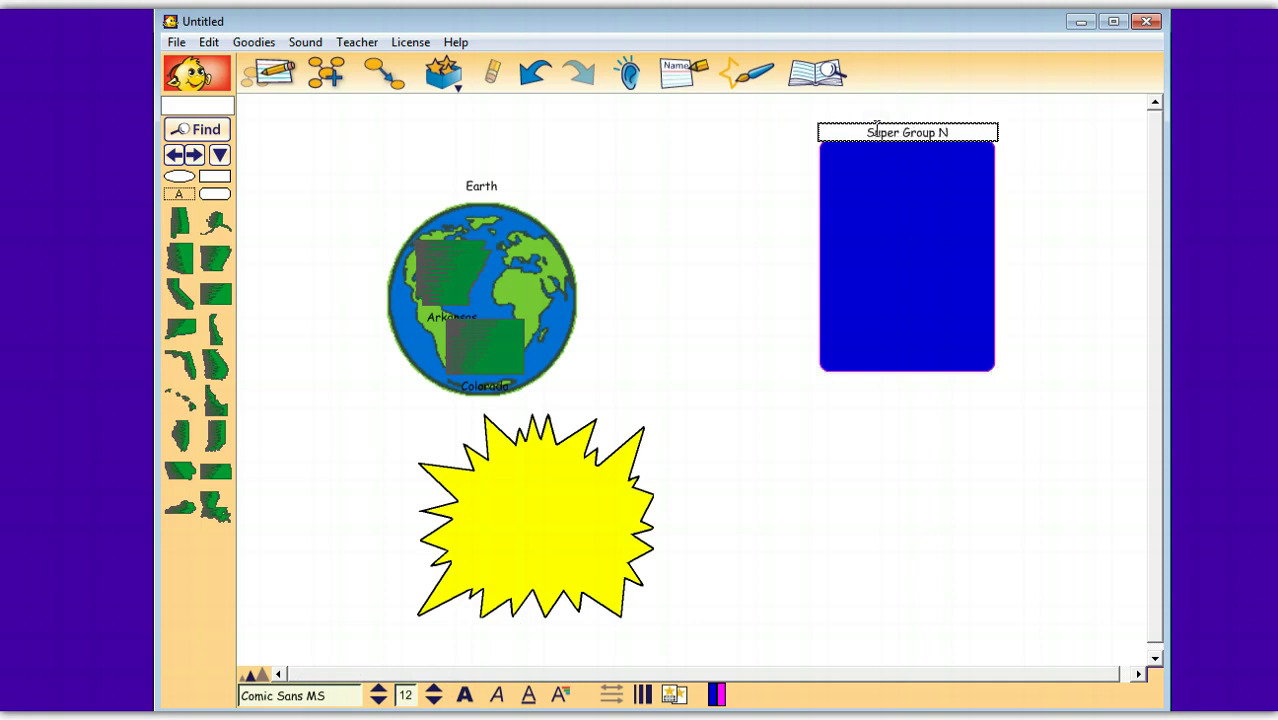
{"action": "left_click", "coordinate": [941, 268]}
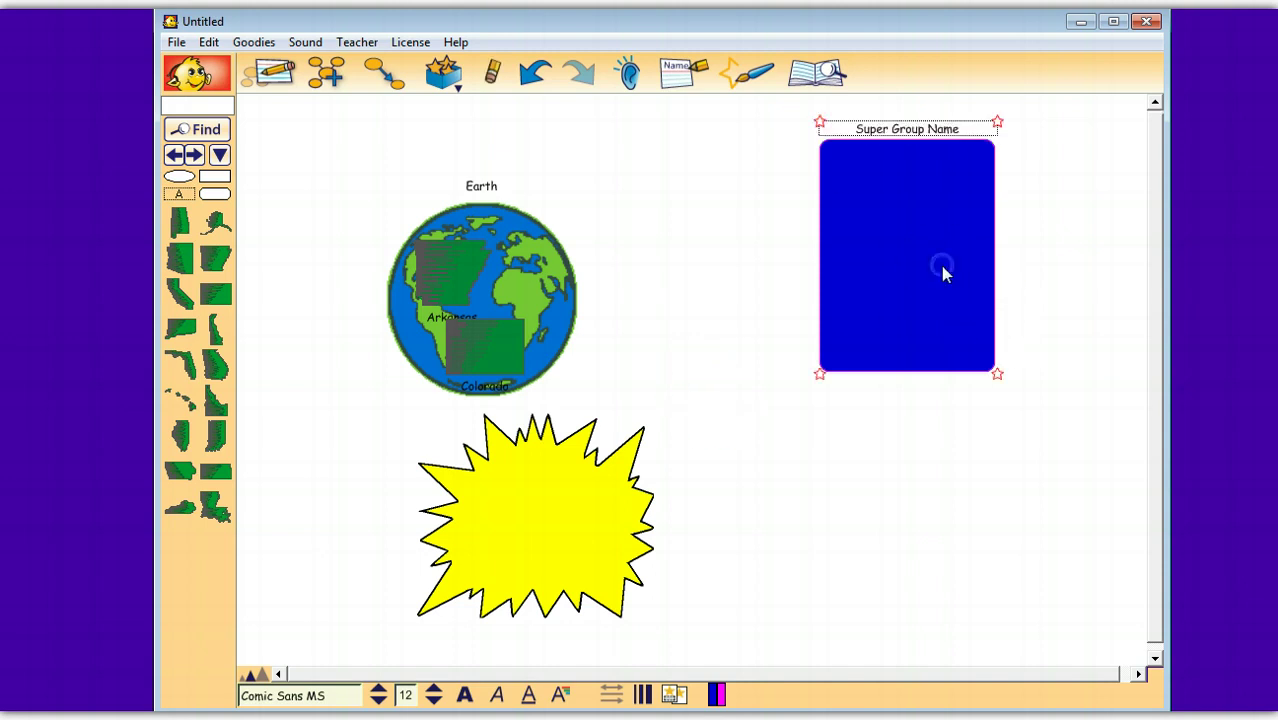
{"action": "left_click", "coordinate": [433, 690]}
{"action": "left_click", "coordinate": [433, 690]}
{"action": "left_click", "coordinate": [433, 690]}
{"action": "left_click", "coordinate": [433, 690]}
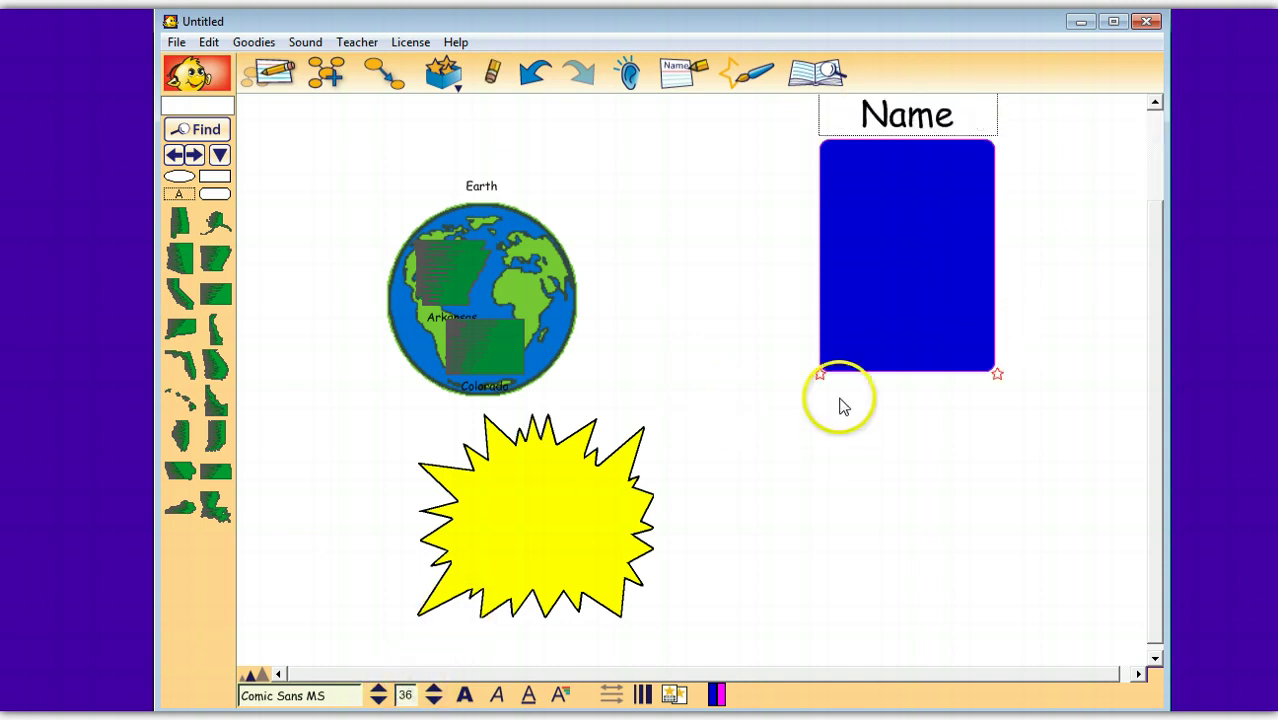